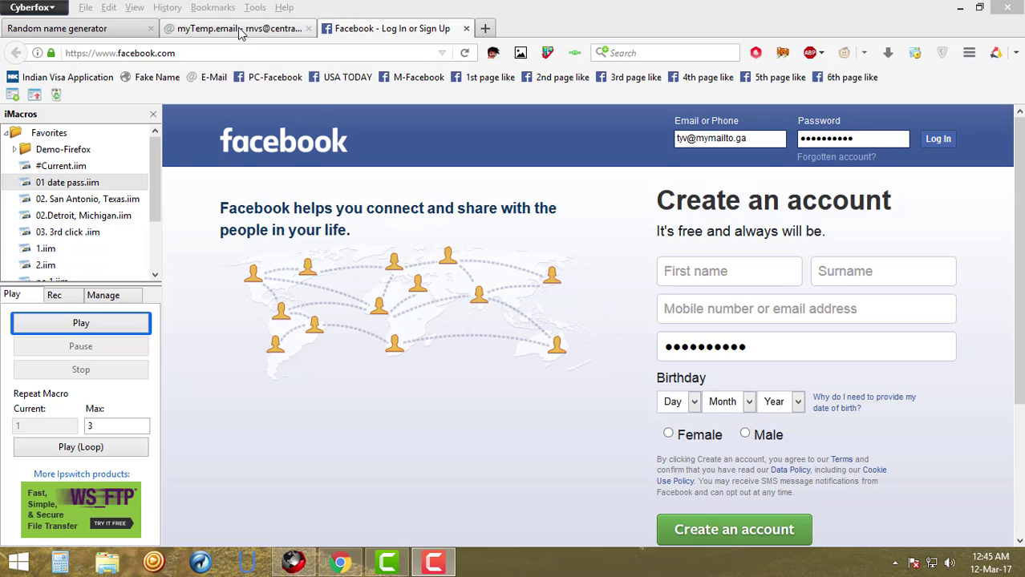
# Fill Facebook's first-name and surname fields with the top name from Random Name Generator
pyautogui.click(93, 32)
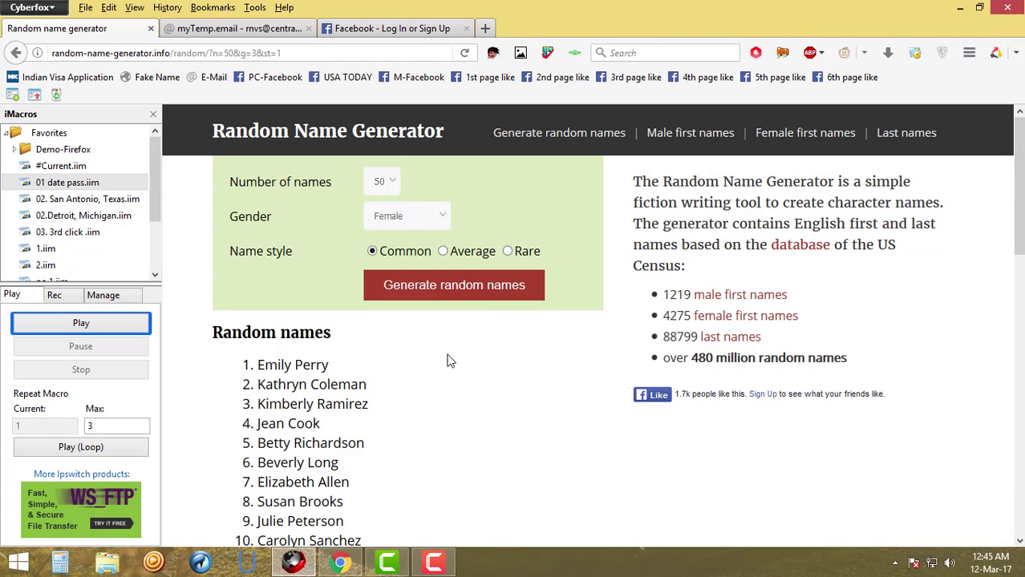
pyautogui.scroll(-2, 446, 360)
pyautogui.doubleClick(267, 281)
pyautogui.hotkey('ctrl', 'c')
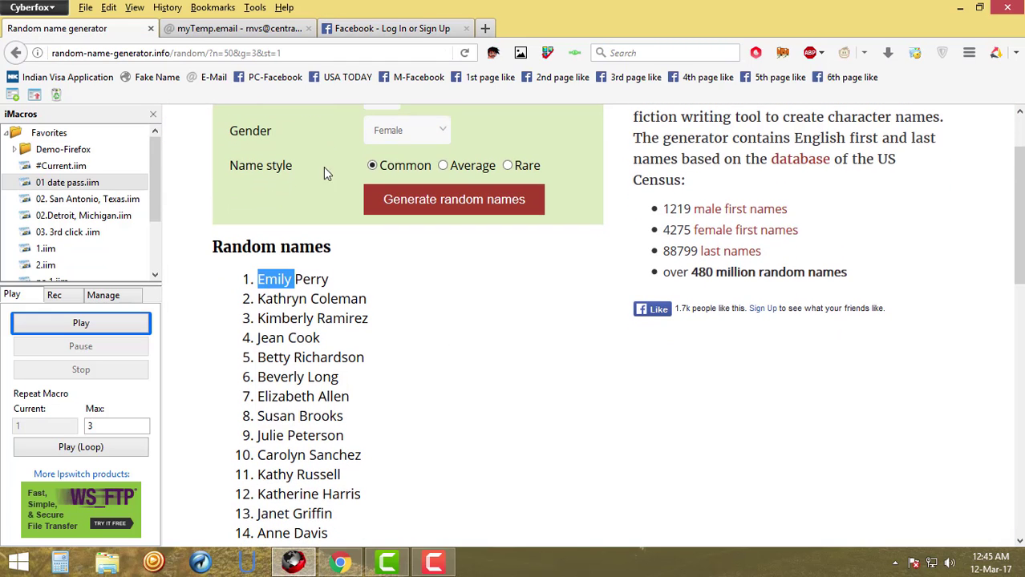
pyautogui.click(387, 28)
pyautogui.click(757, 272)
pyautogui.hotkey('ctrl', 'v')
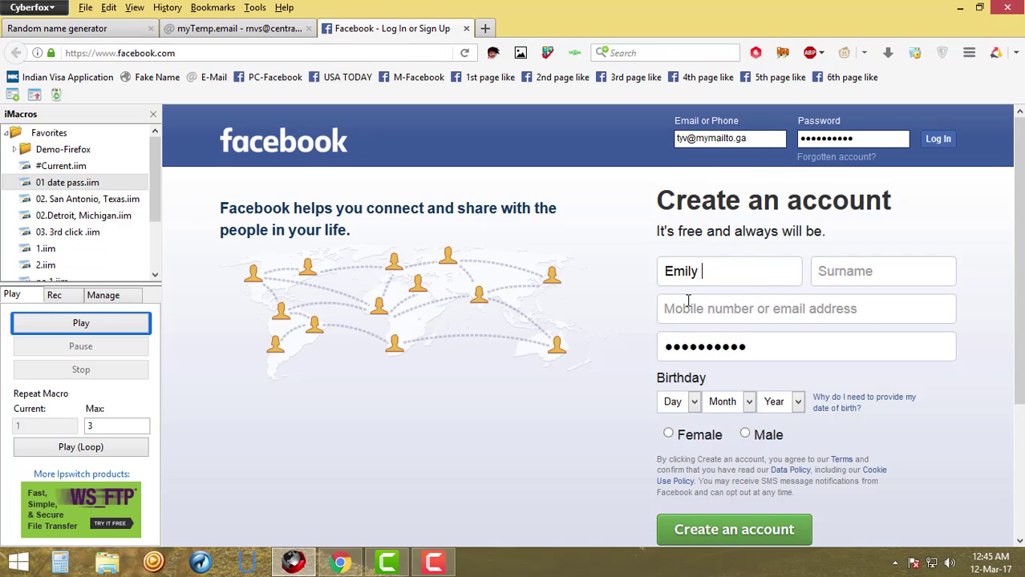
pyautogui.click(57, 28)
pyautogui.doubleClick(313, 279)
pyautogui.hotkey('ctrl', 'c')
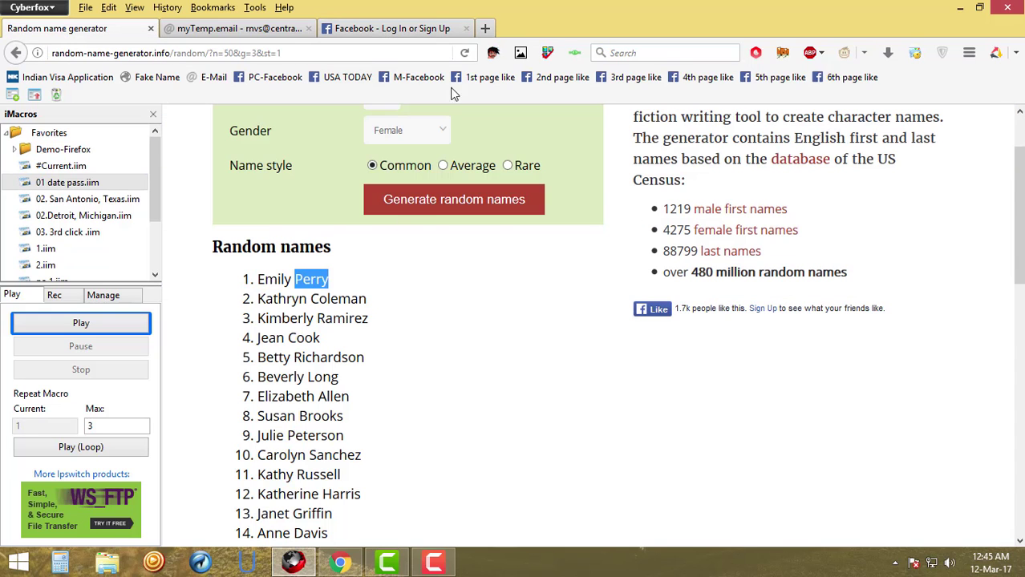
pyautogui.click(427, 24)
pyautogui.click(858, 270)
pyautogui.hotkey('ctrl', 'v')
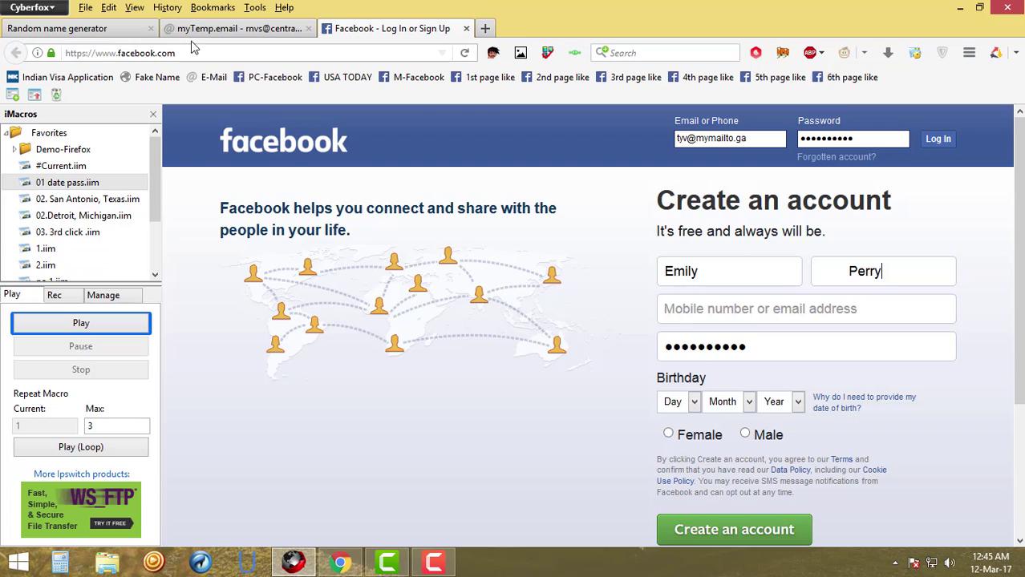
# Generate a new myTemp.email address and enter it in both Facebook e-mail fields
pyautogui.click(233, 28)
pyautogui.click(219, 216)
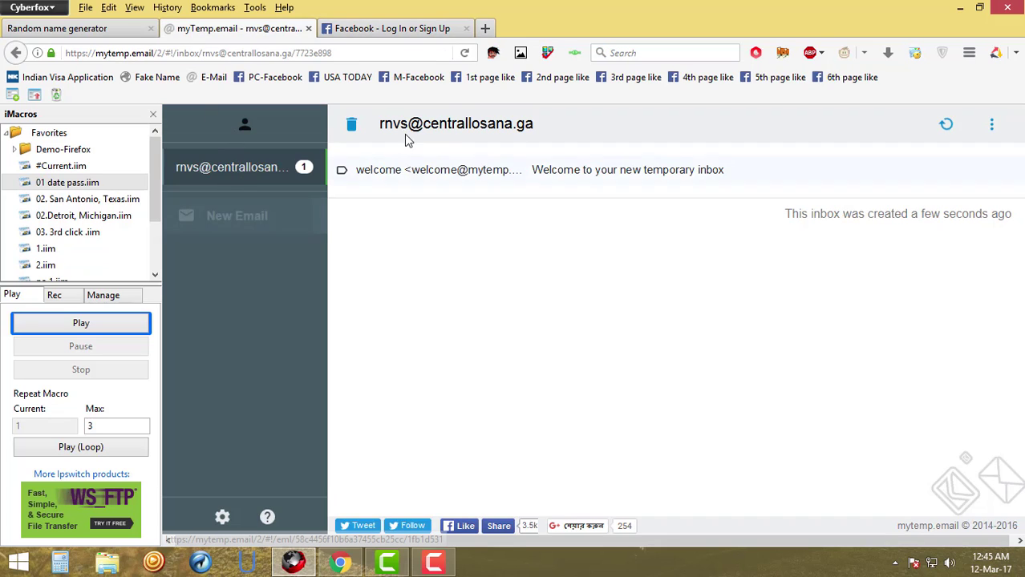
pyautogui.click(457, 122)
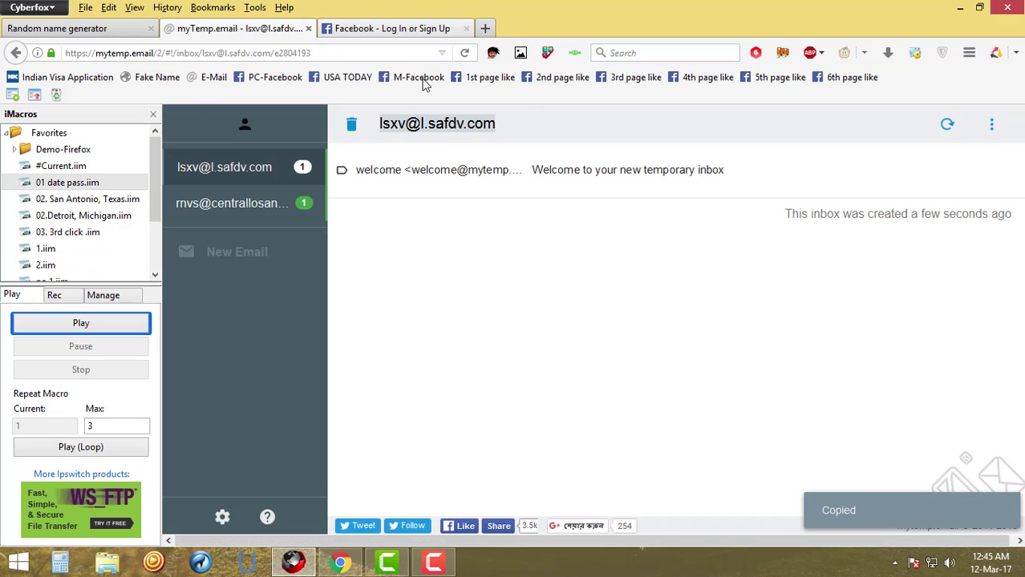
pyautogui.click(392, 28)
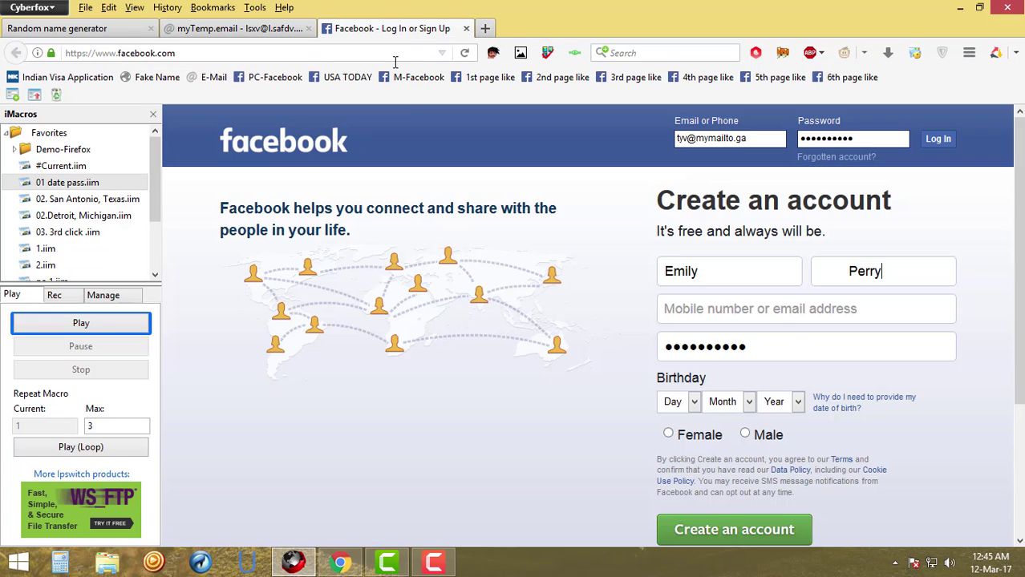
pyautogui.click(728, 303)
pyautogui.hotkey('ctrl', 'v')
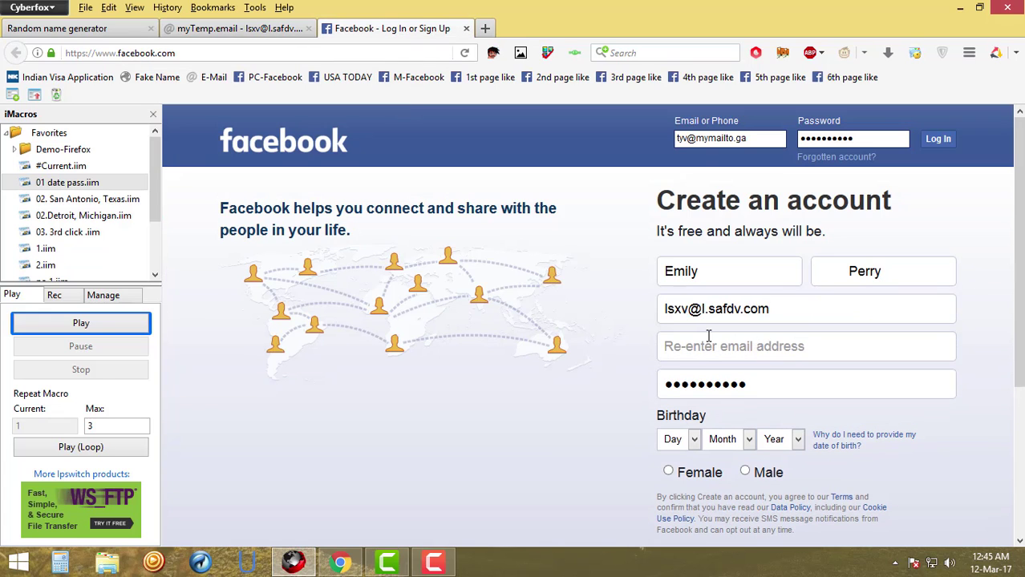
pyautogui.click(705, 345)
pyautogui.hotkey('ctrl', 'v')
# Record the new temporary address in spreadsheet cell B18
pyautogui.click(338, 564)
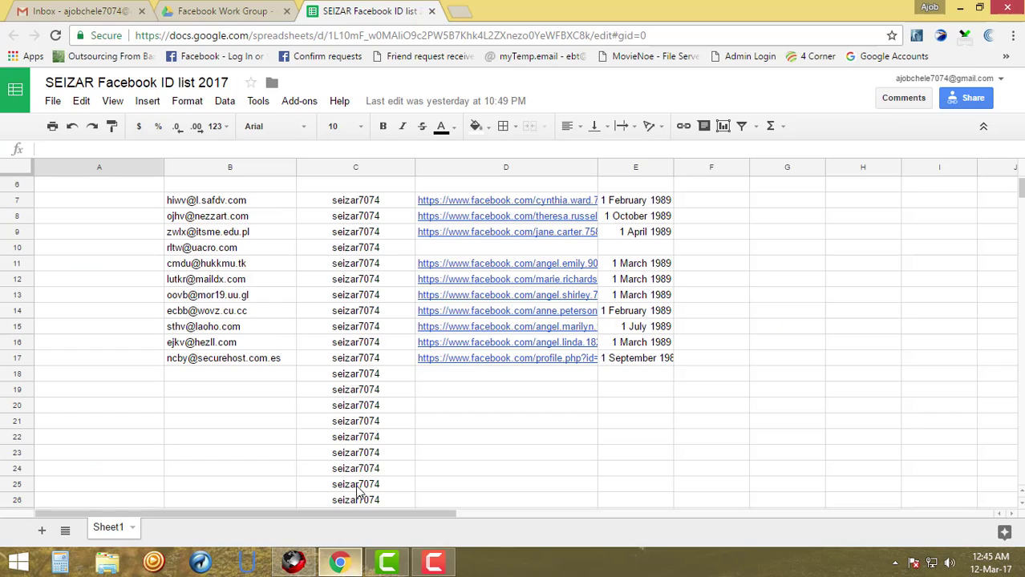
pyautogui.click(250, 380)
pyautogui.hotkey('ctrl', 'v')
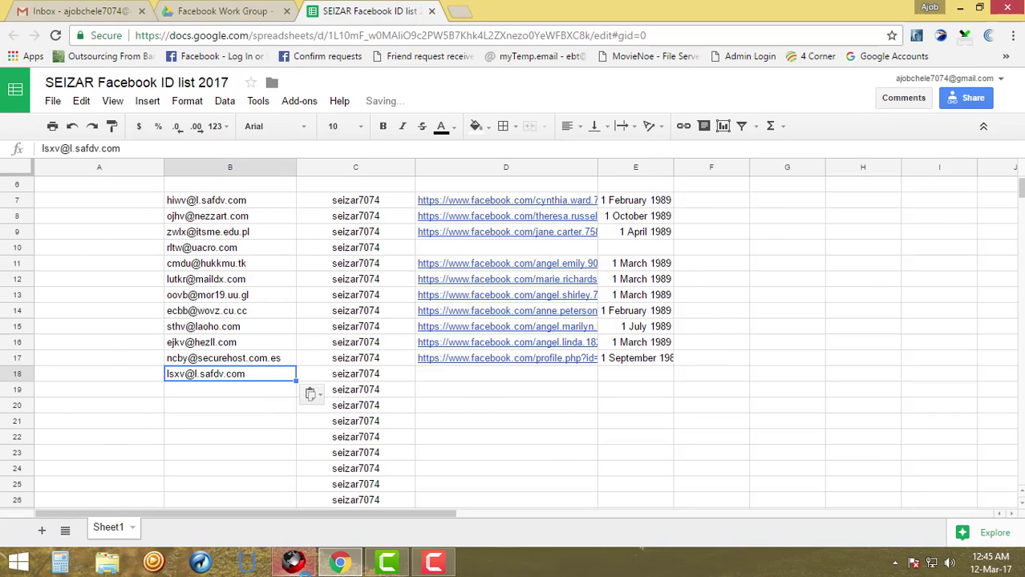
pyautogui.click(293, 564)
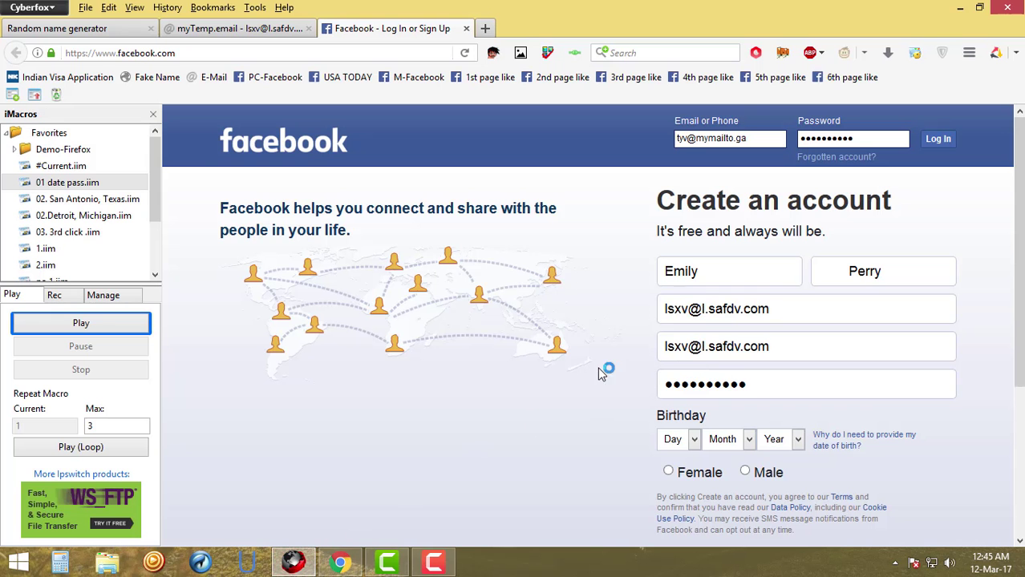
# Fill the birthday with the iMacros script and set the month to Apr (1 Apr 1989)
pyautogui.click(103, 319)
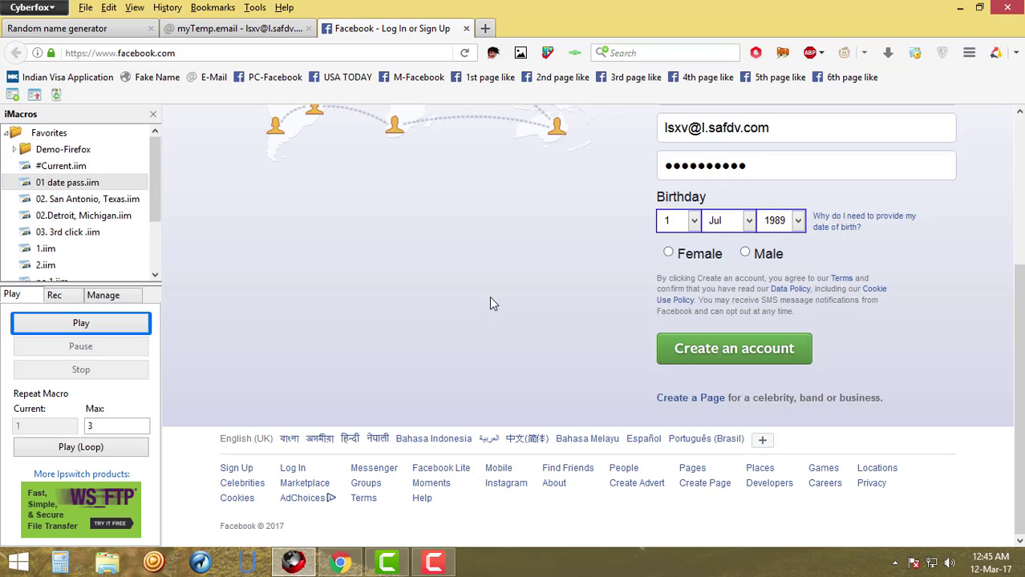
pyautogui.click(76, 185)
pyautogui.click(721, 222)
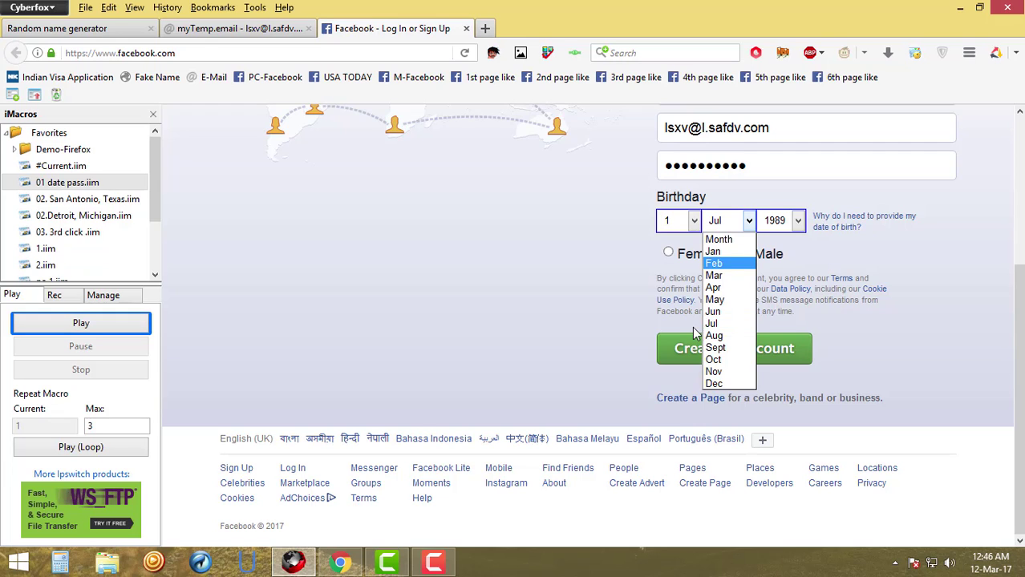
pyautogui.click(717, 287)
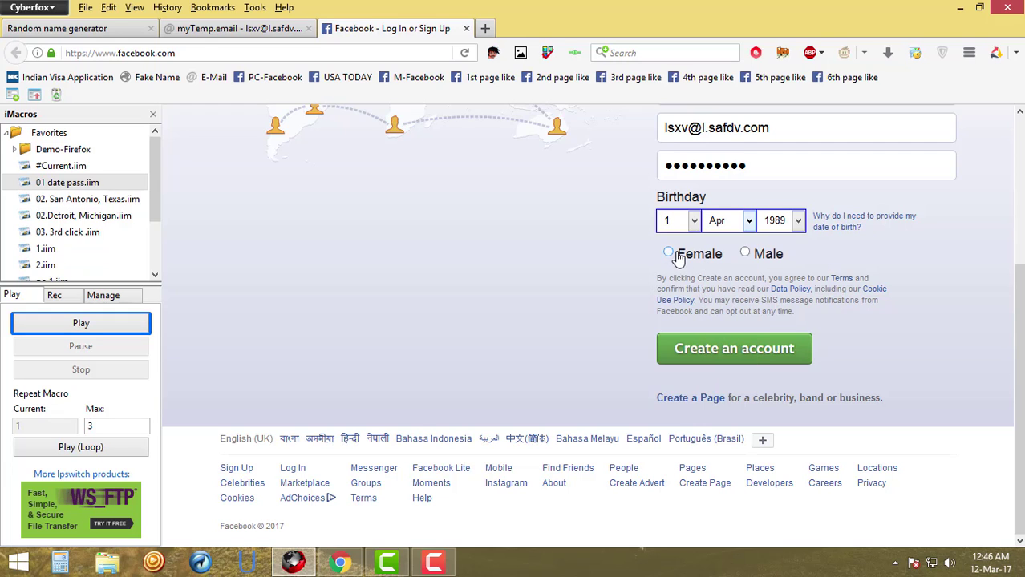
# Select Female as the gender and submit the sign-up form
pyautogui.click(678, 255)
pyautogui.scroll(1, 705, 321)
pyautogui.scroll(1, 712, 376)
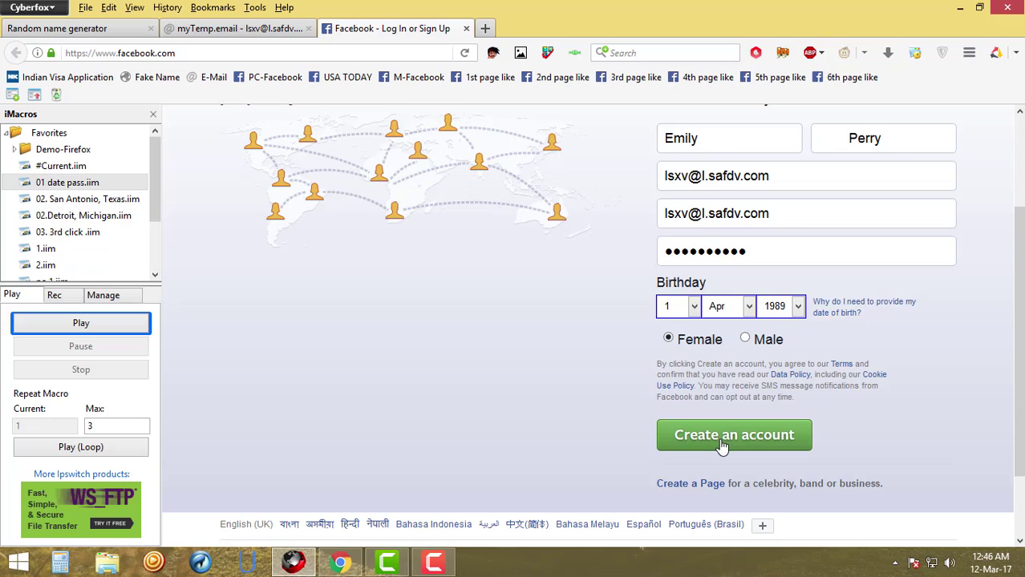
pyautogui.click(717, 437)
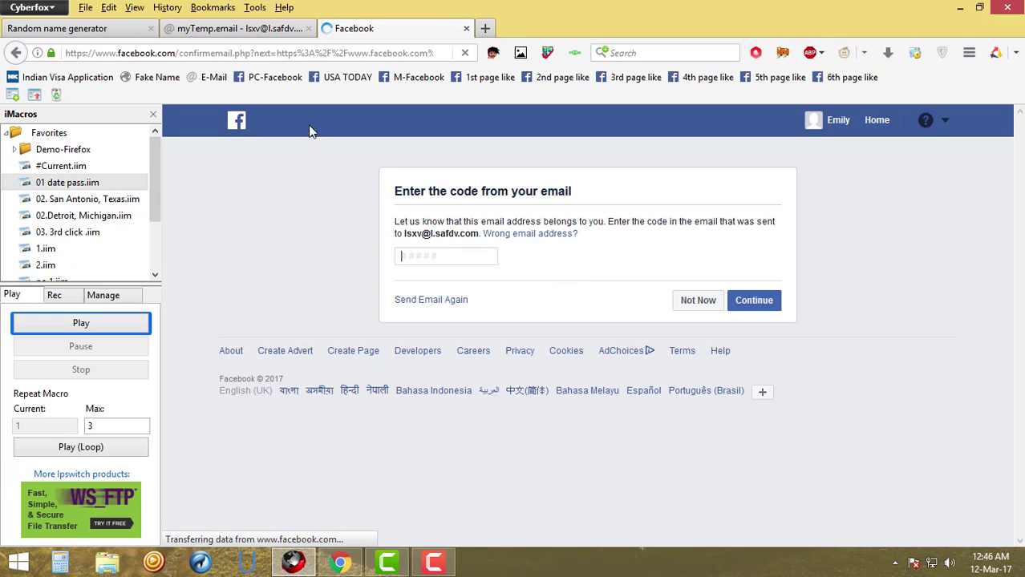
# Enter the confirmation code from the myTemp.email inbox and dismiss the Account Confirmed message
pyautogui.click(239, 28)
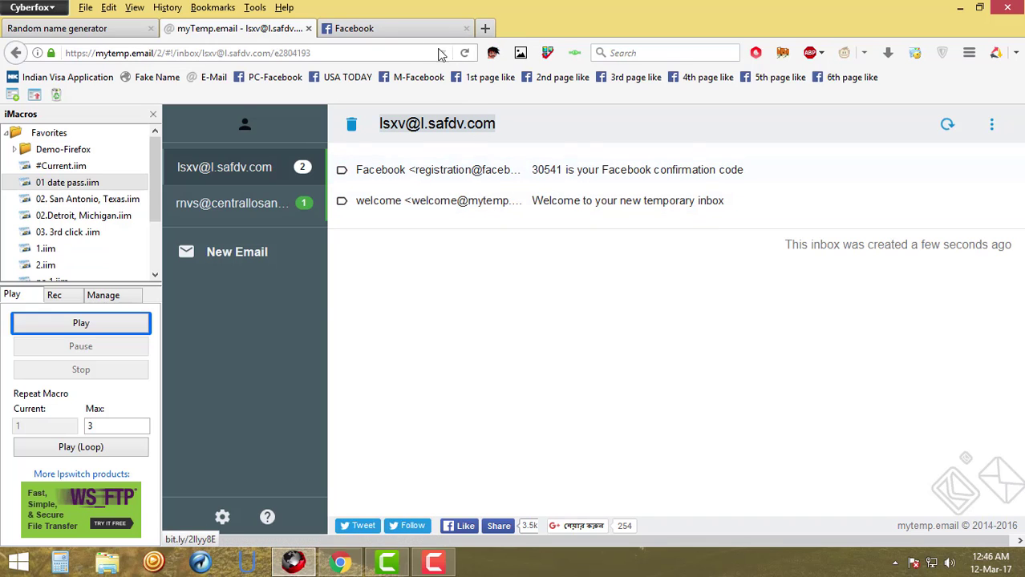
pyautogui.click(400, 30)
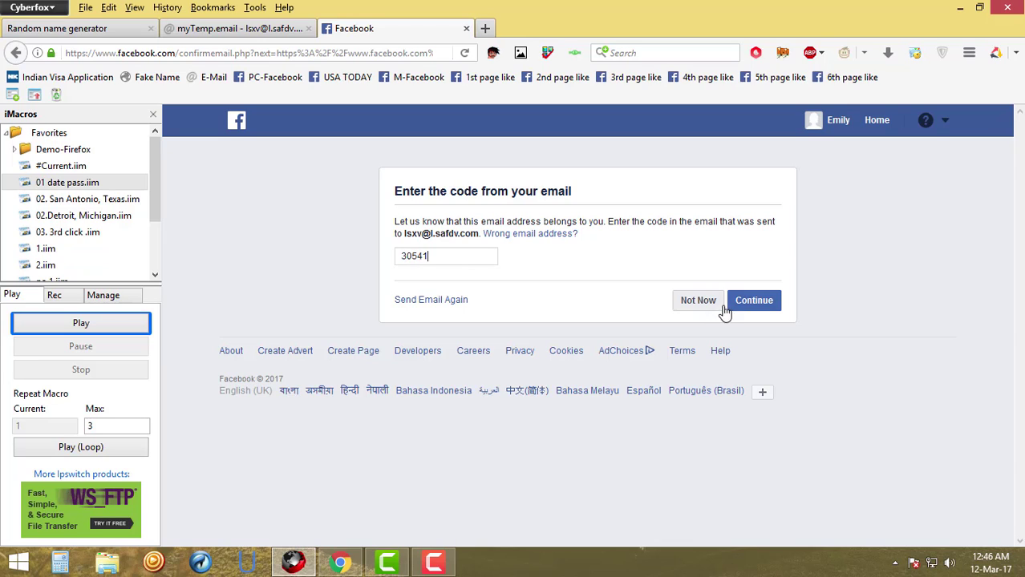
pyautogui.click(761, 295)
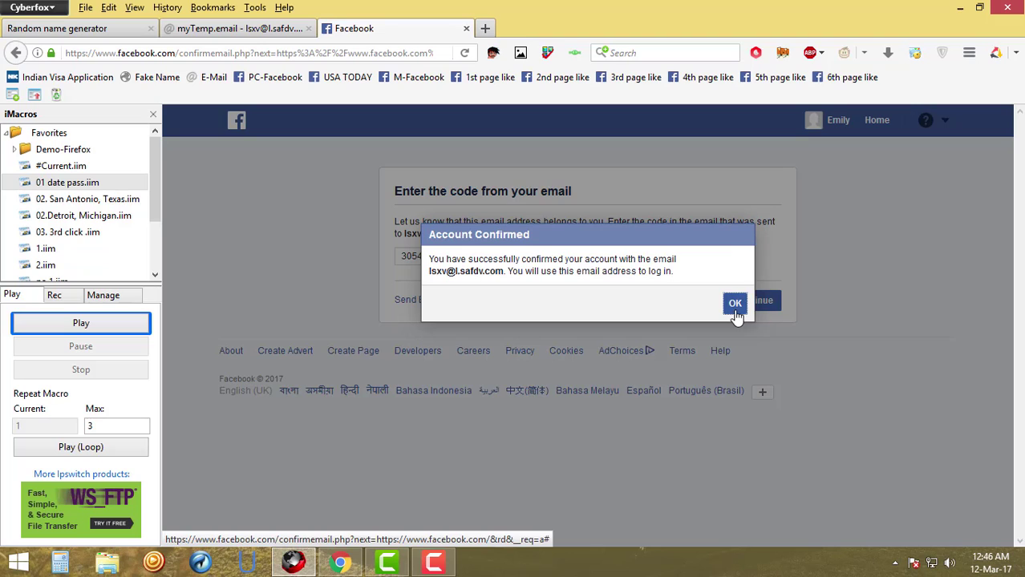
pyautogui.click(734, 304)
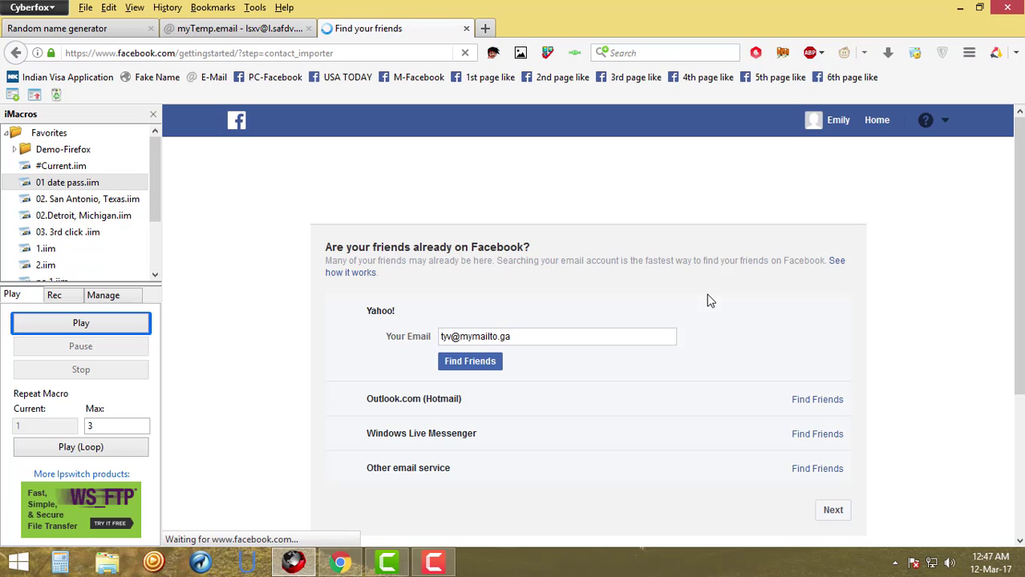
# Skip the find-friends step to reach the News Feed, then open a blank browser tab
pyautogui.click(832, 510)
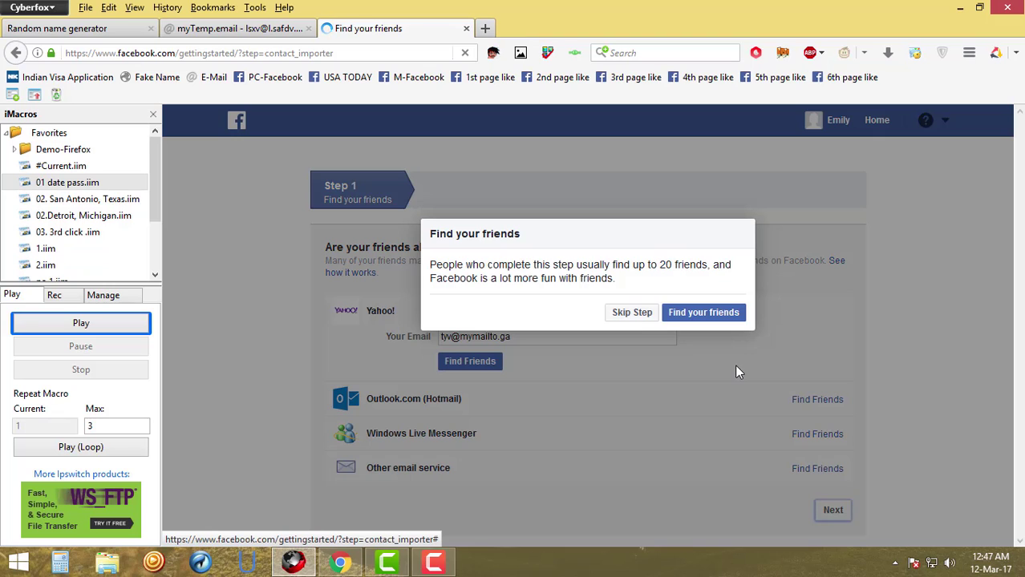
pyautogui.click(644, 314)
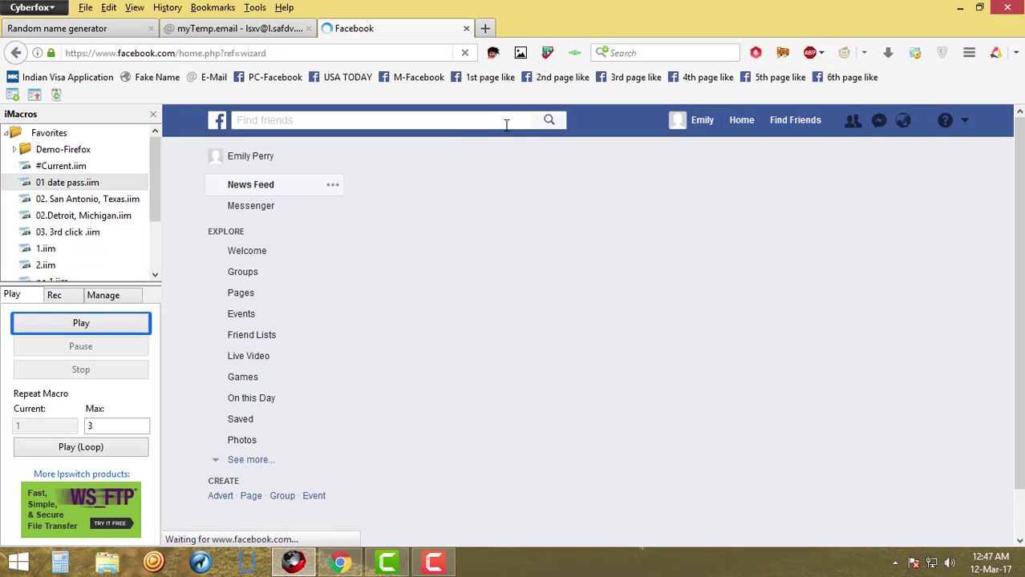
pyautogui.click(485, 29)
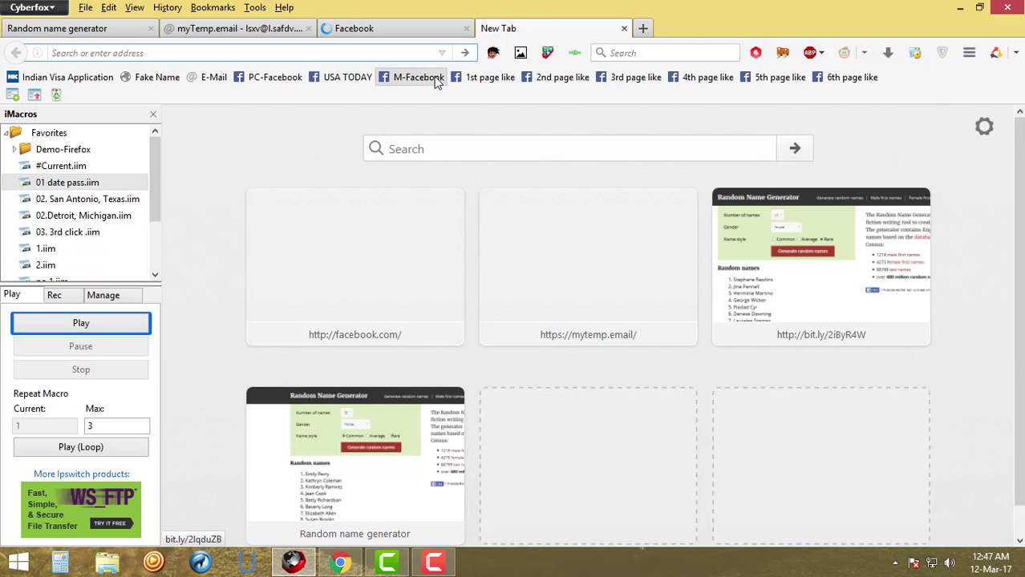
# Load mobile Facebook and open the first three like-page bookmarks in new tabs
pyautogui.click(413, 77)
pyautogui.click(644, 29)
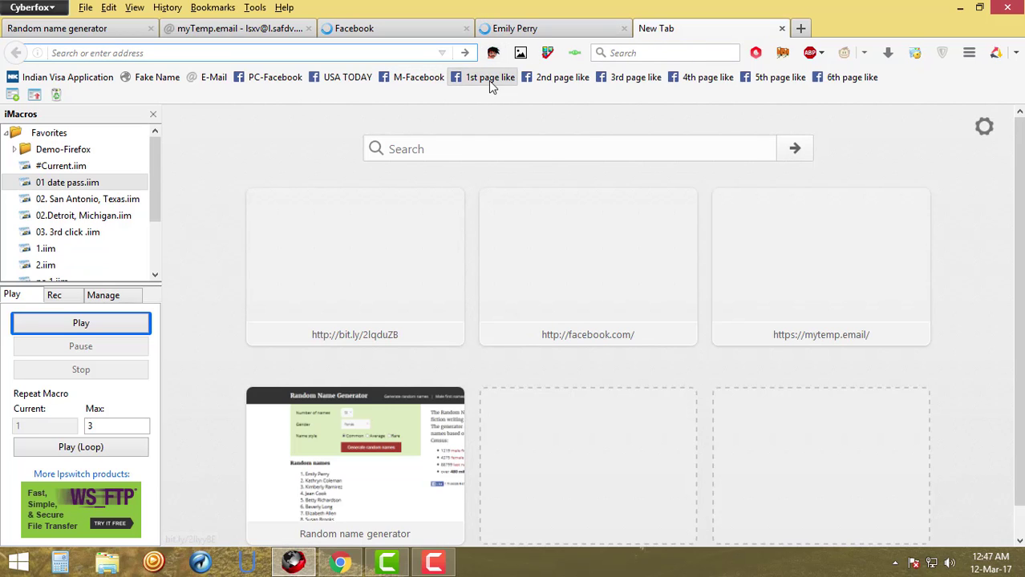
pyautogui.click(485, 77)
pyautogui.click(799, 30)
pyautogui.click(563, 77)
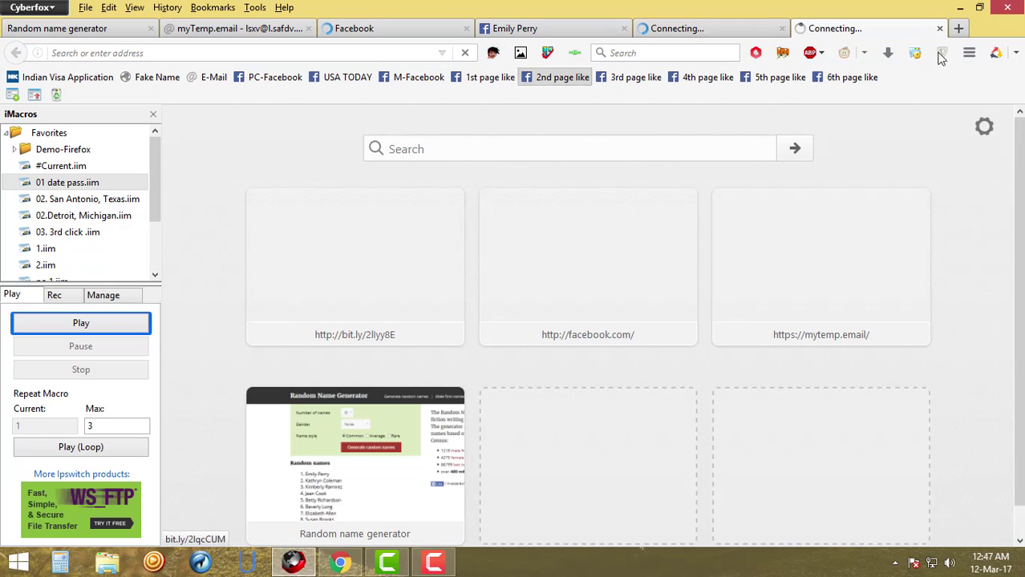
pyautogui.click(958, 28)
pyautogui.click(636, 77)
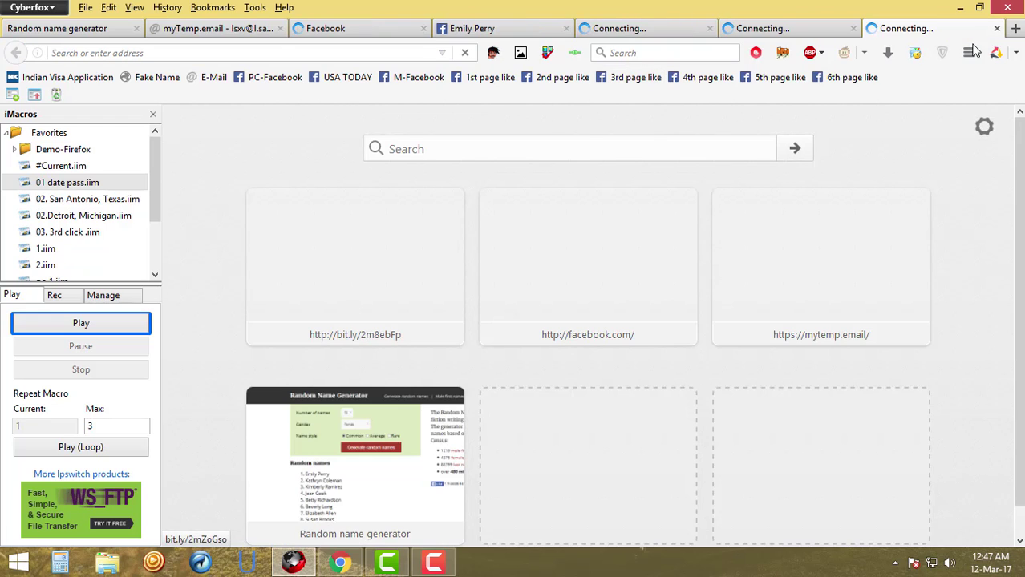
# Open the remaining three like-page bookmarks, return to the profile, and select the San Antonio macro
pyautogui.click(1015, 28)
pyautogui.click(725, 78)
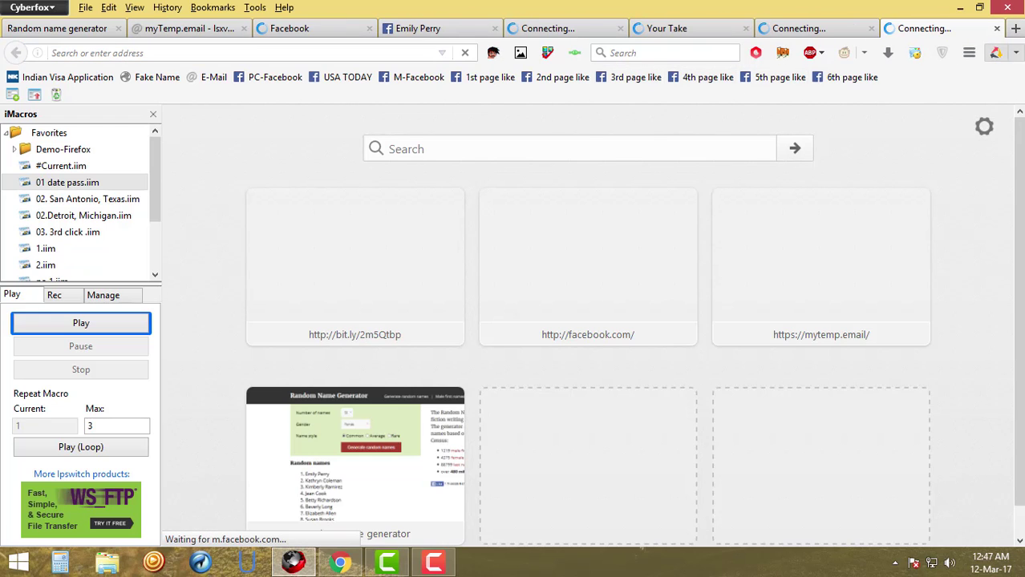
pyautogui.click(1015, 28)
pyautogui.click(785, 81)
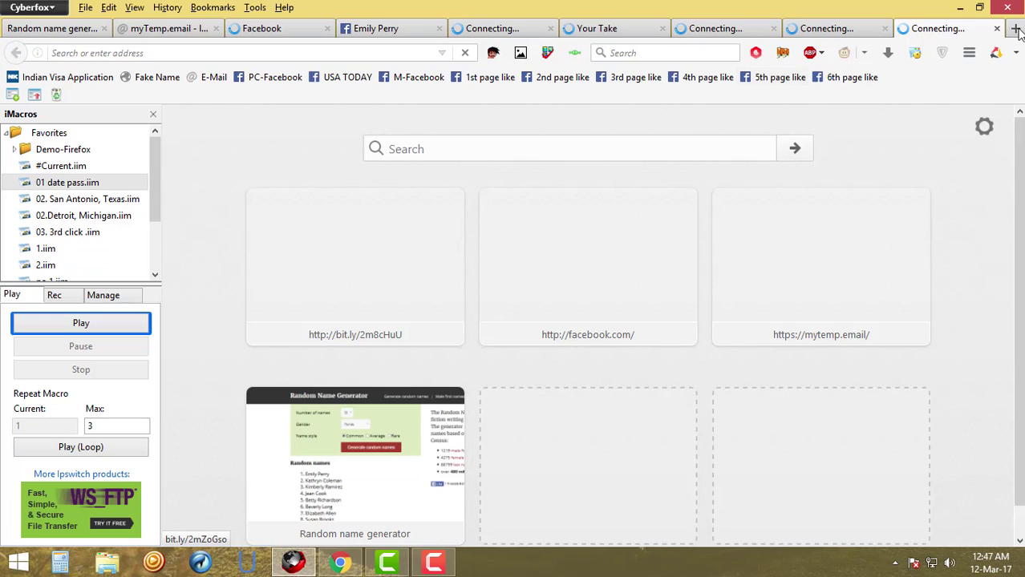
pyautogui.click(1015, 28)
pyautogui.click(849, 77)
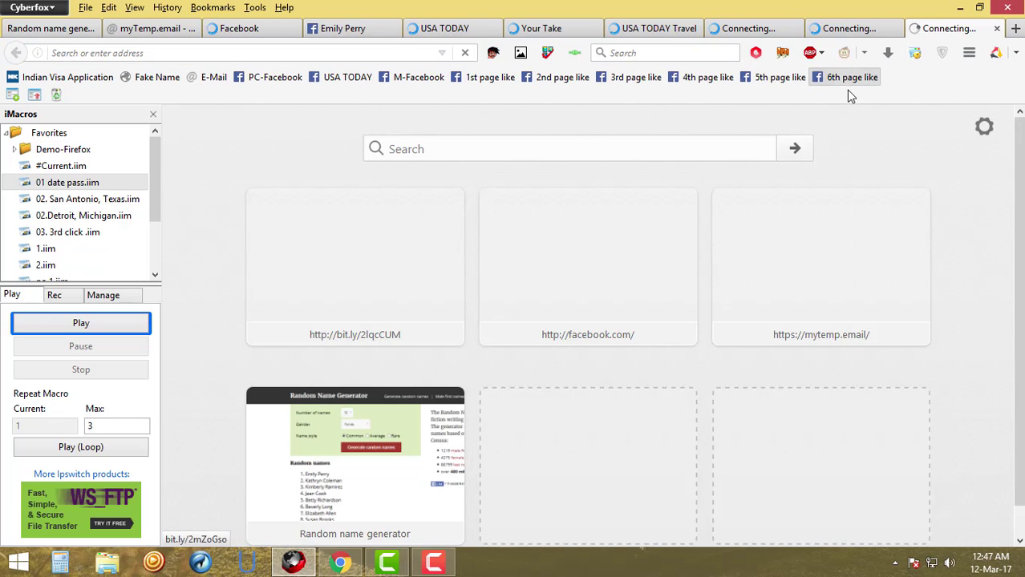
pyautogui.click(344, 30)
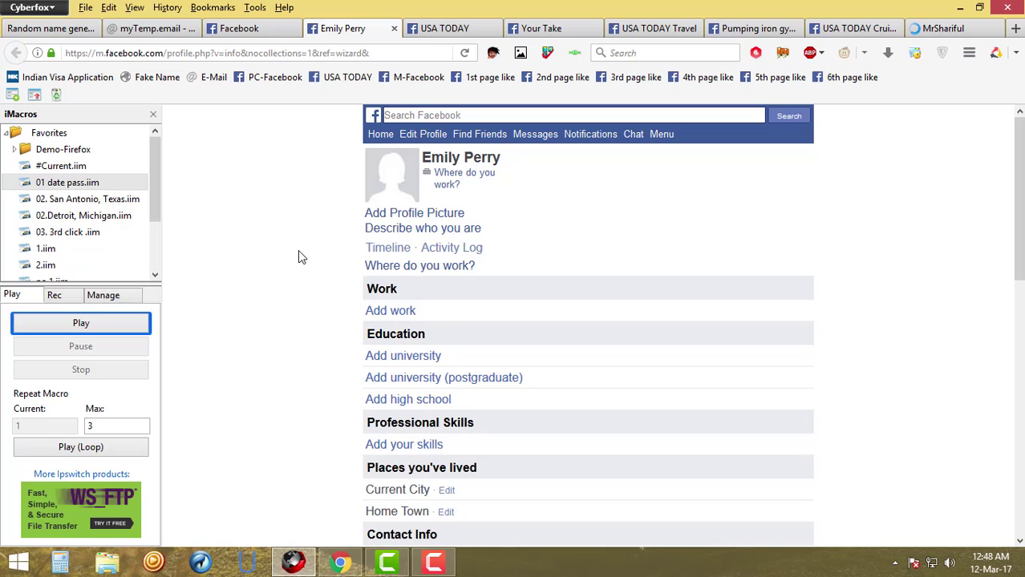
pyautogui.click(98, 204)
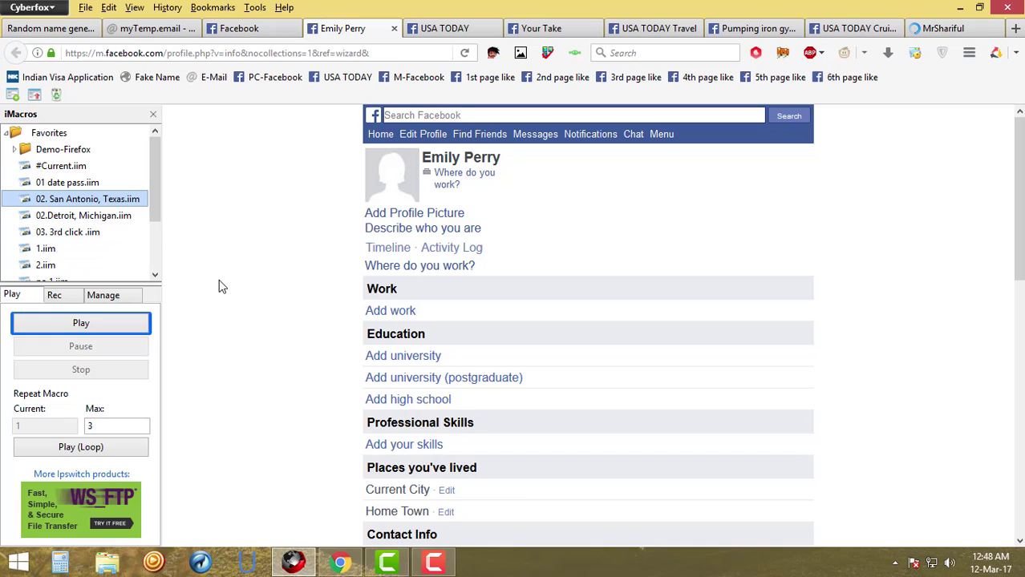
# Run the San Antonio macro, then copy 'San Antonio, Texas' from sheet cell C1
pyautogui.click(104, 327)
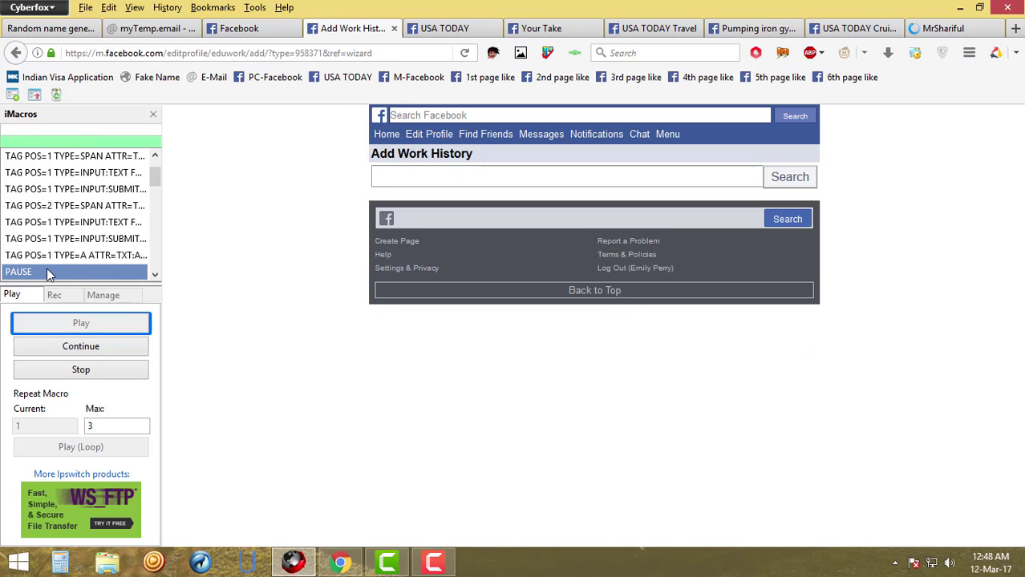
pyautogui.click(340, 562)
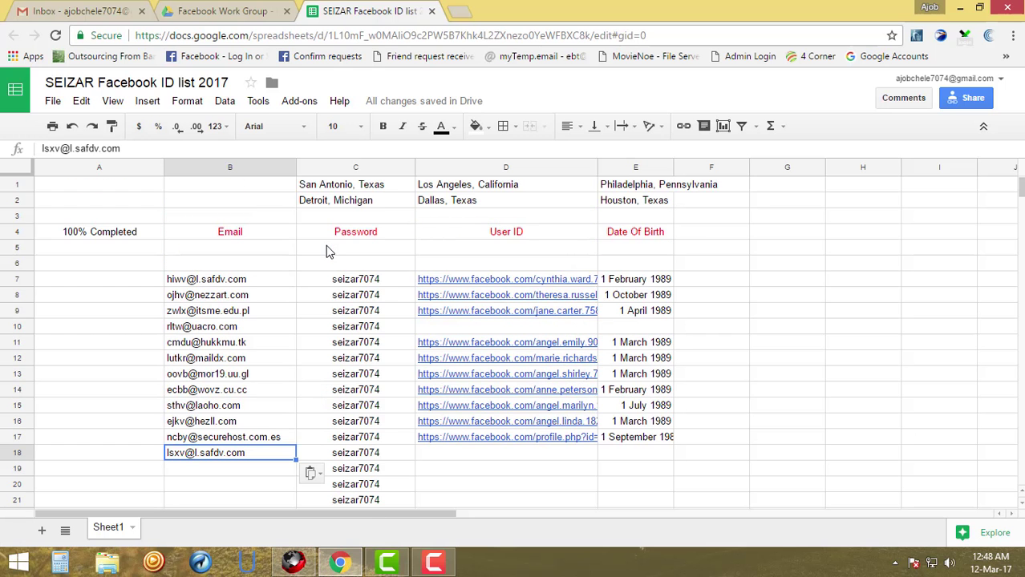
pyautogui.click(367, 191)
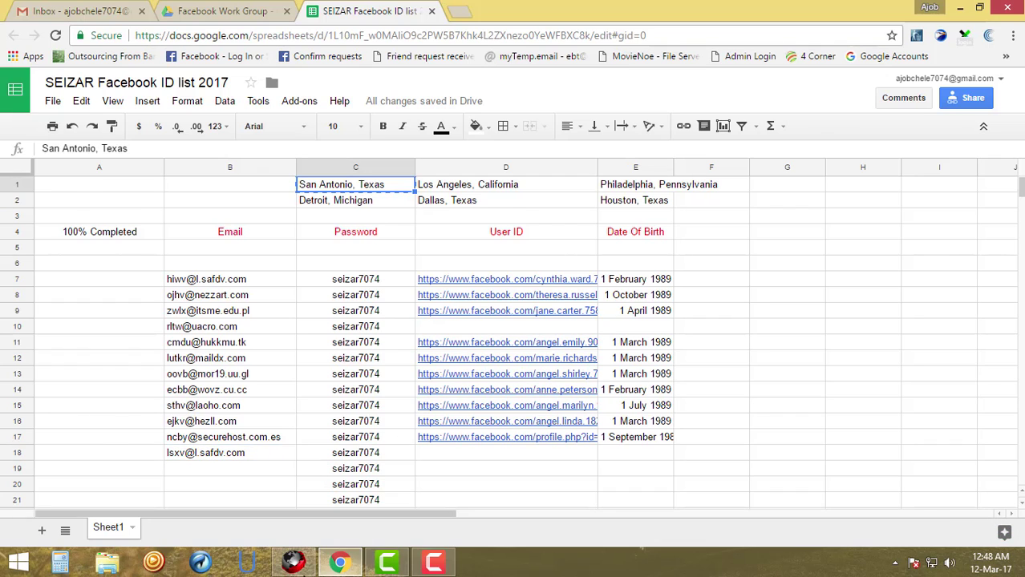
pyautogui.click(308, 555)
# Search 'San Antonio, Texas' and save University of Texas at San Antonio as the workplace
pyautogui.write('San Antonio, Texas')
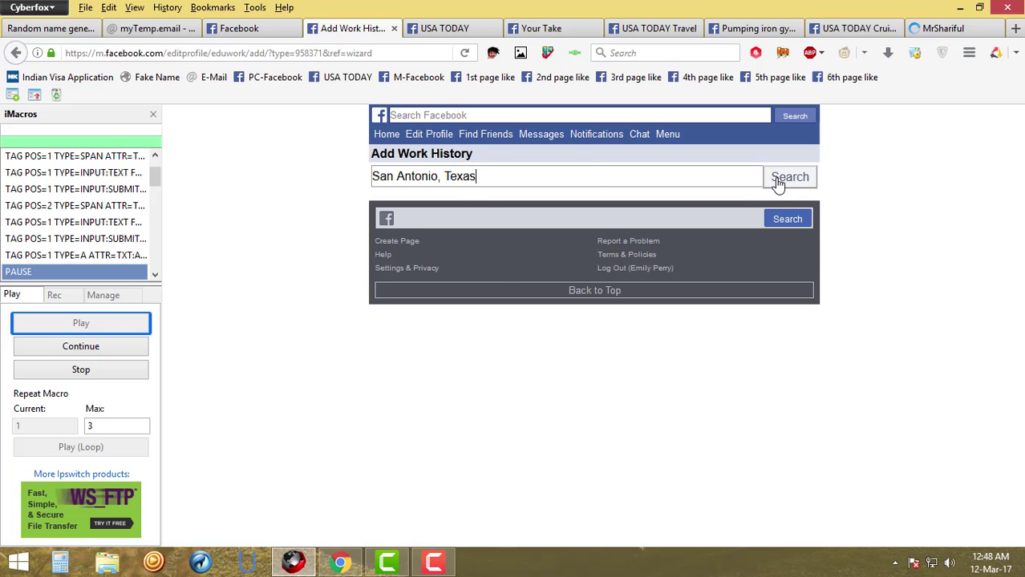
pyautogui.click(784, 179)
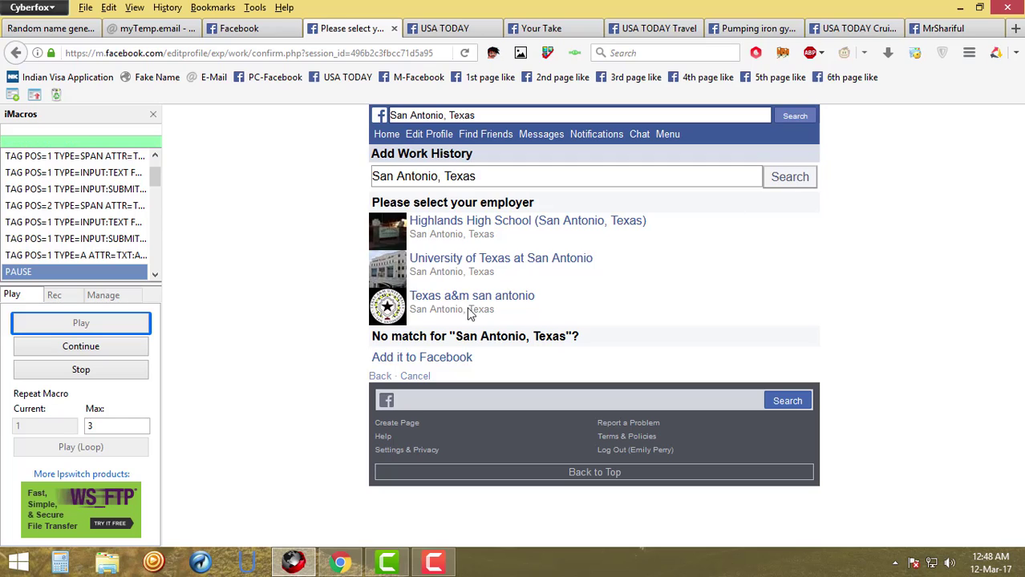
pyautogui.click(463, 265)
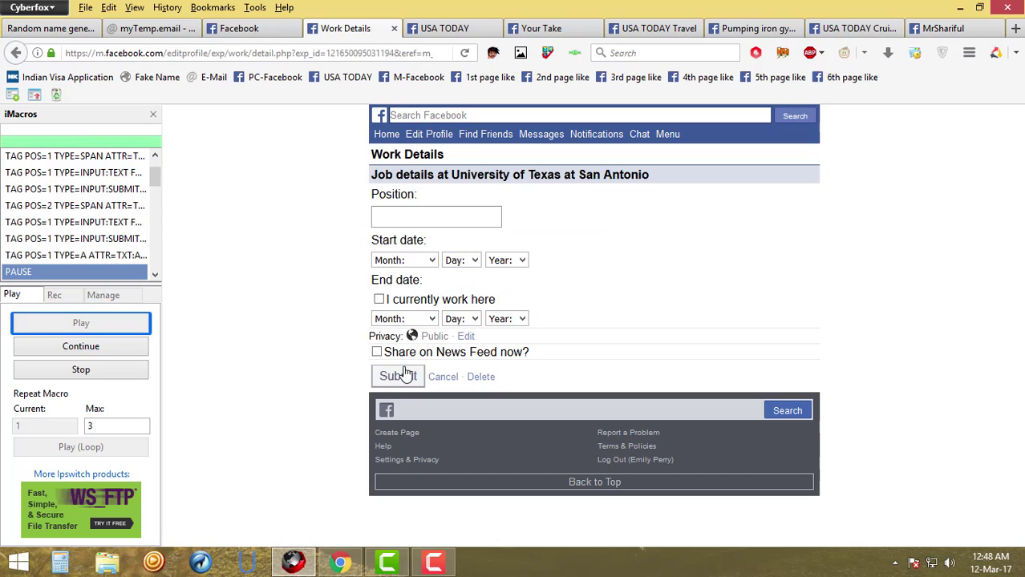
pyautogui.click(390, 377)
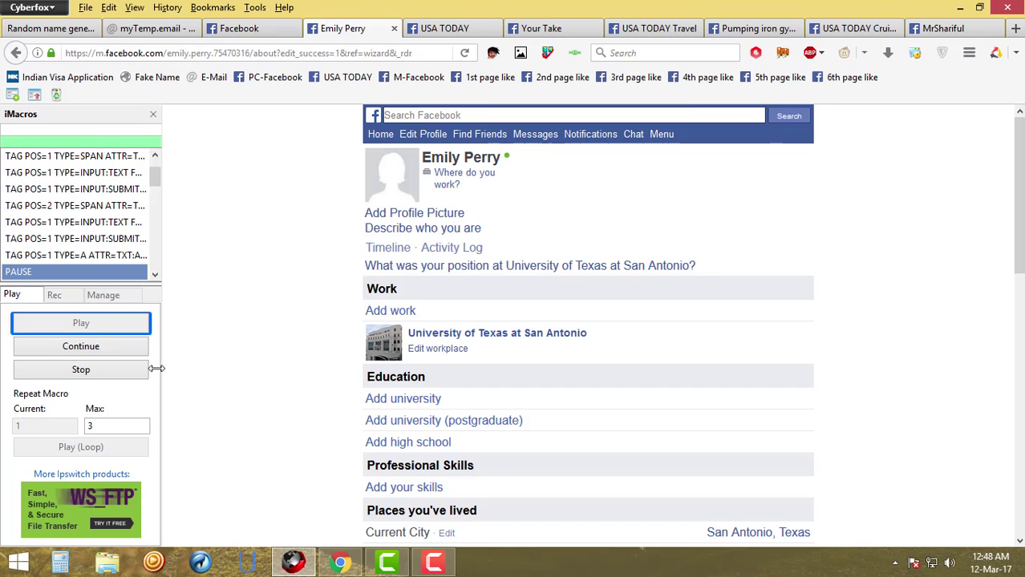
# Continue the macro to save UTSA as university and San Antonio Academy of Texas as high school
pyautogui.click(106, 351)
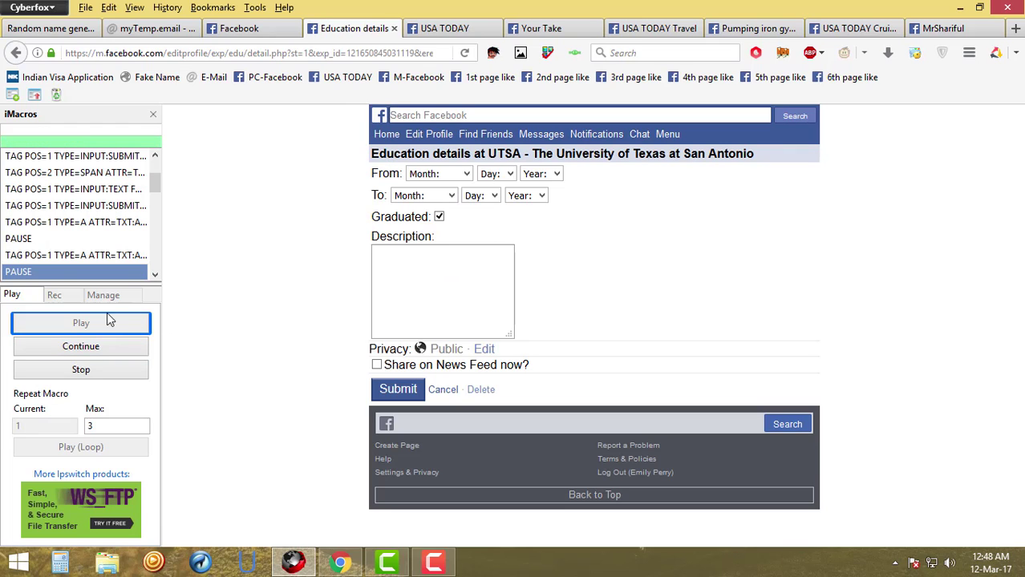
pyautogui.click(399, 389)
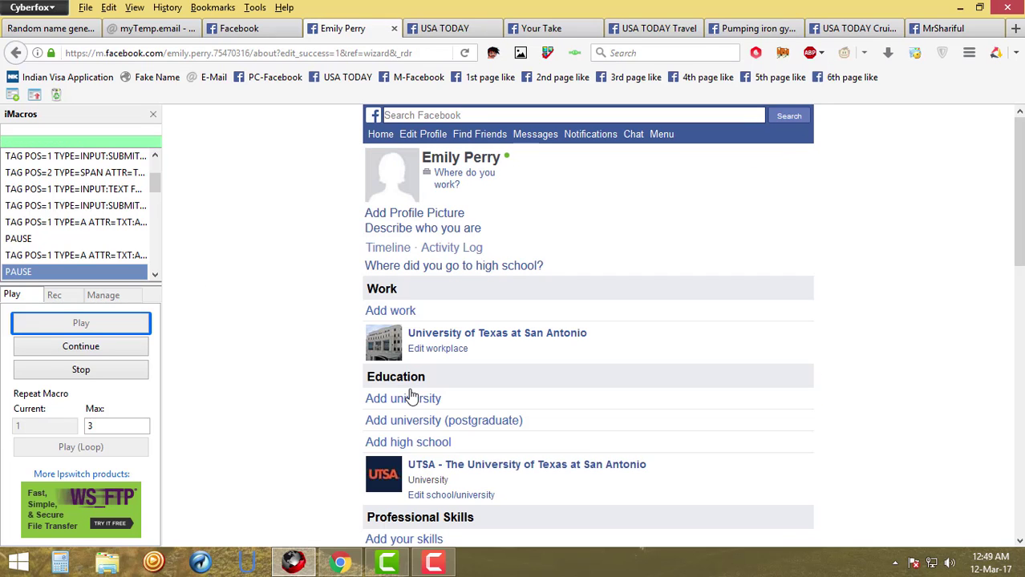
pyautogui.click(135, 346)
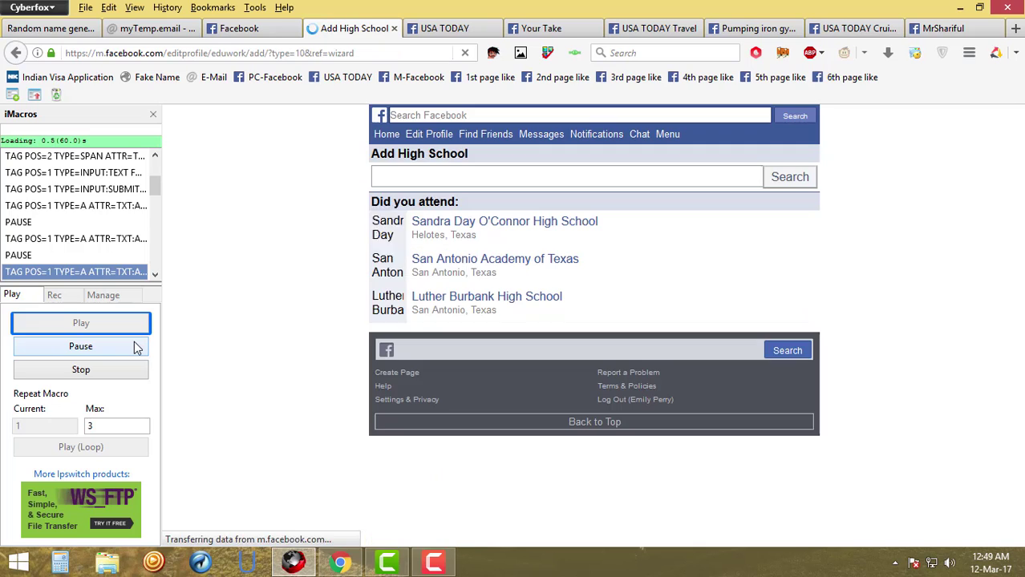
pyautogui.click(135, 346)
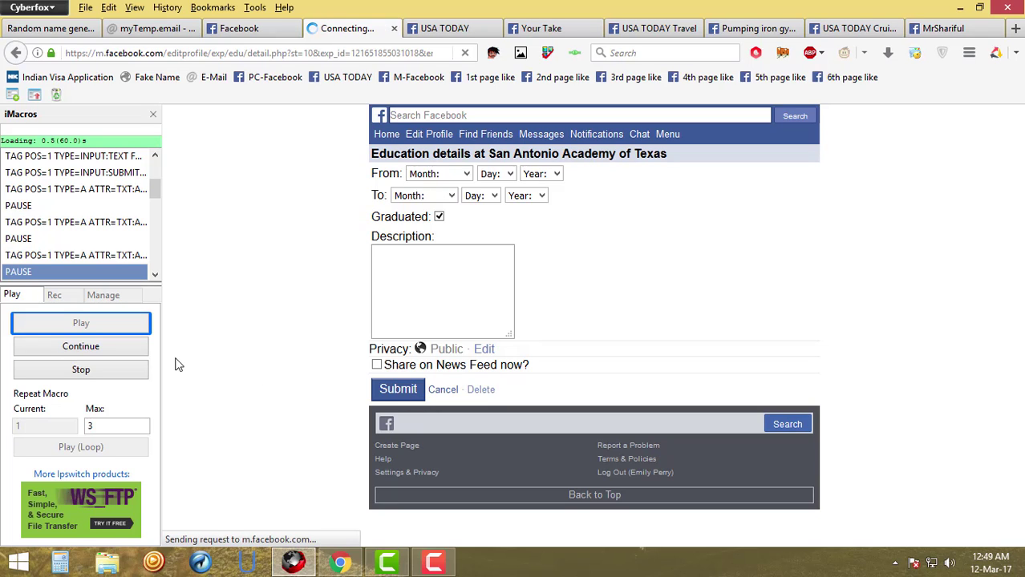
pyautogui.click(119, 346)
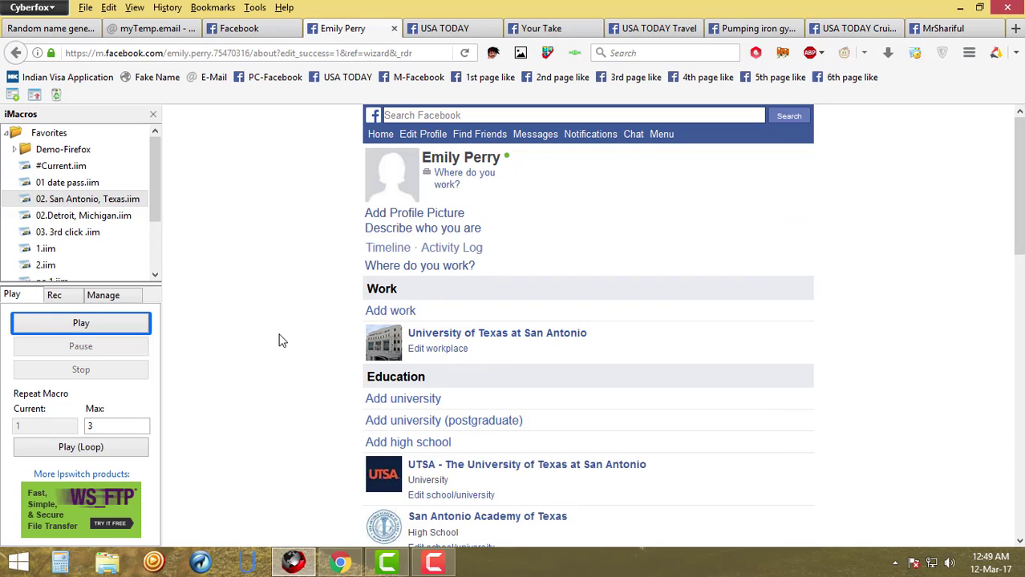
# Check the USA TODAY, Your Take, Travel, Pumping iron and Cruise Log tabs, then return to the profile
pyautogui.click(435, 28)
pyautogui.click(536, 28)
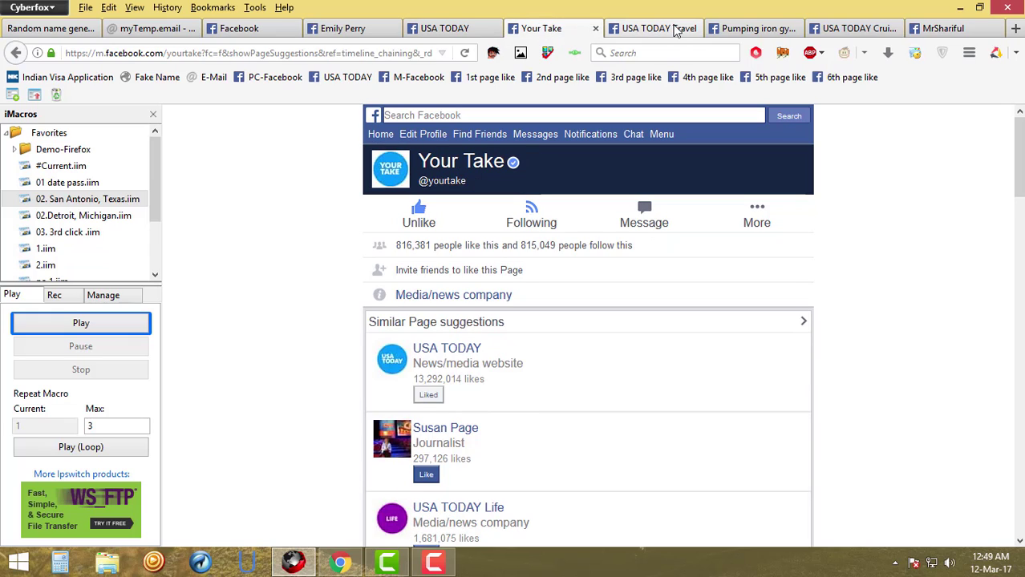
pyautogui.click(676, 30)
pyautogui.click(789, 31)
pyautogui.hotkey('ctrl', 'Tab')
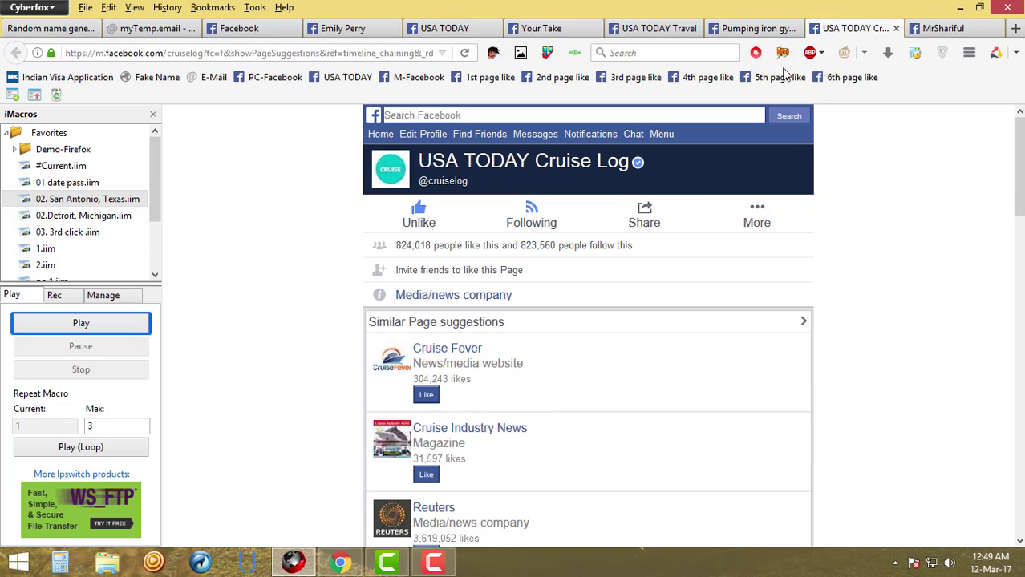
pyautogui.click(417, 29)
pyautogui.click(365, 31)
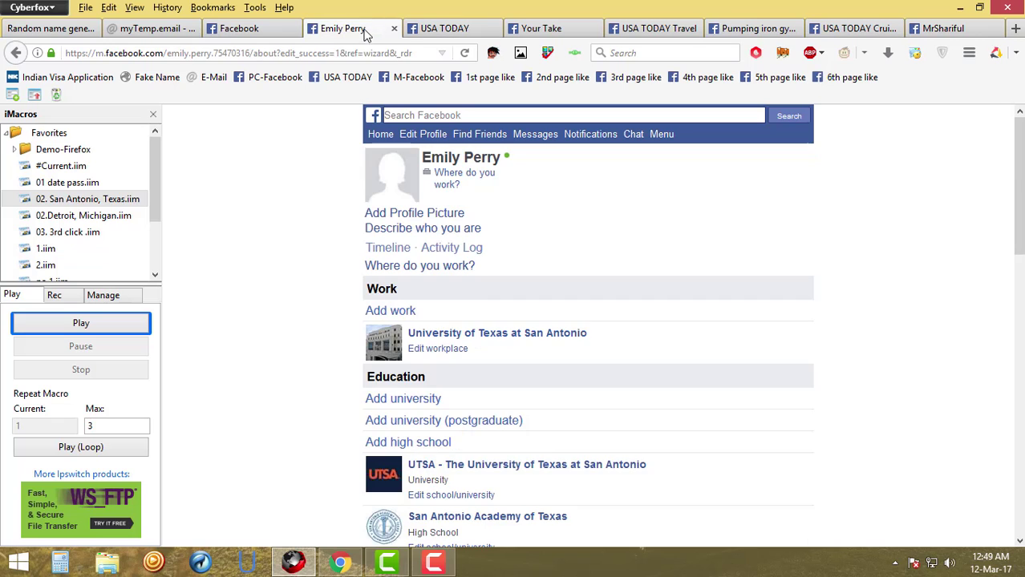
# Scroll the about page back up to the profile header and select items near the profile picture
pyautogui.scroll(-5, 467, 285)
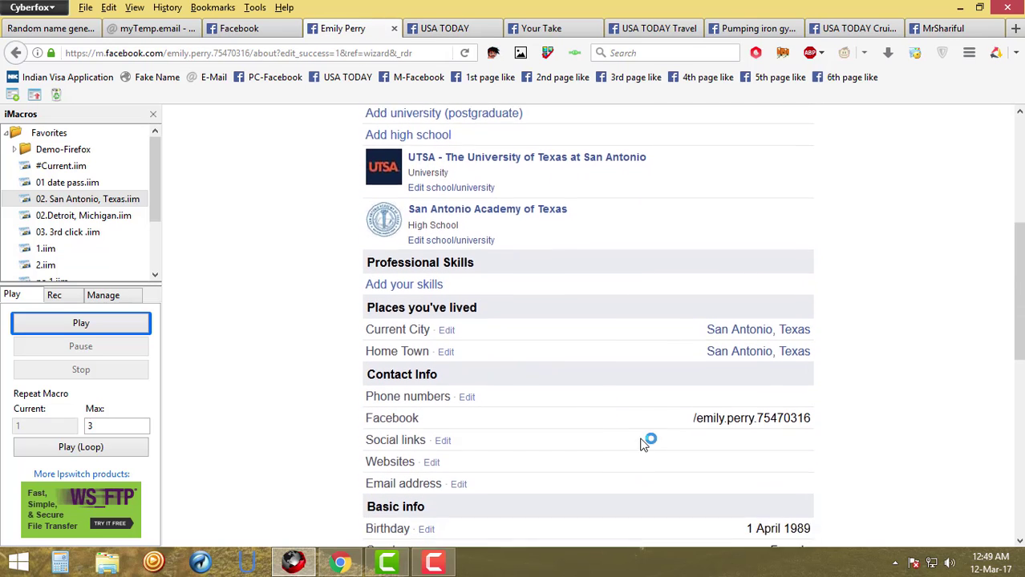
pyautogui.scroll(-6, 646, 444)
pyautogui.scroll(8, 656, 442)
pyautogui.moveTo(419, 141); pyautogui.dragTo(425, 118)
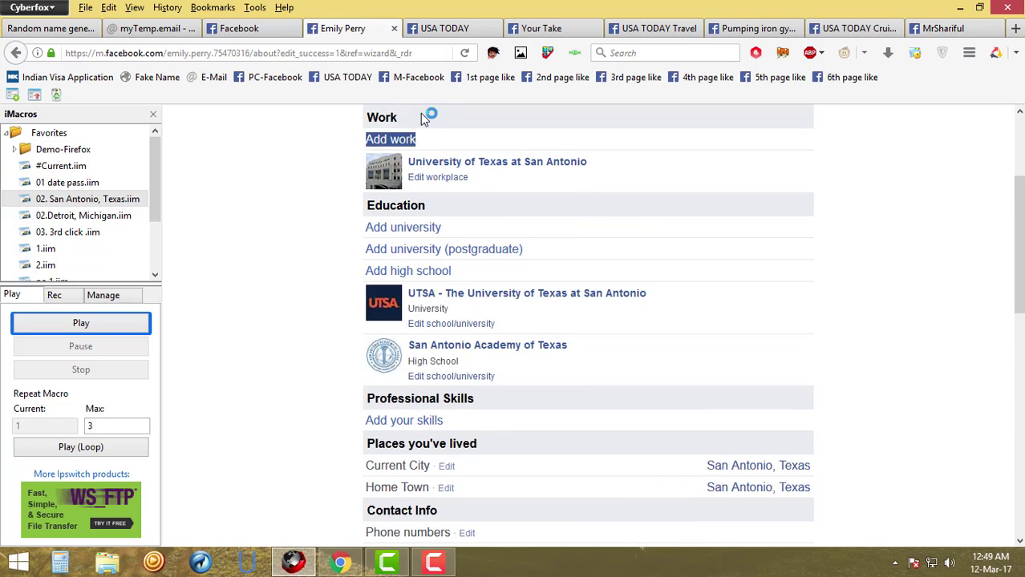
pyautogui.scroll(3, 337, 193)
pyautogui.tripleClick(385, 230)
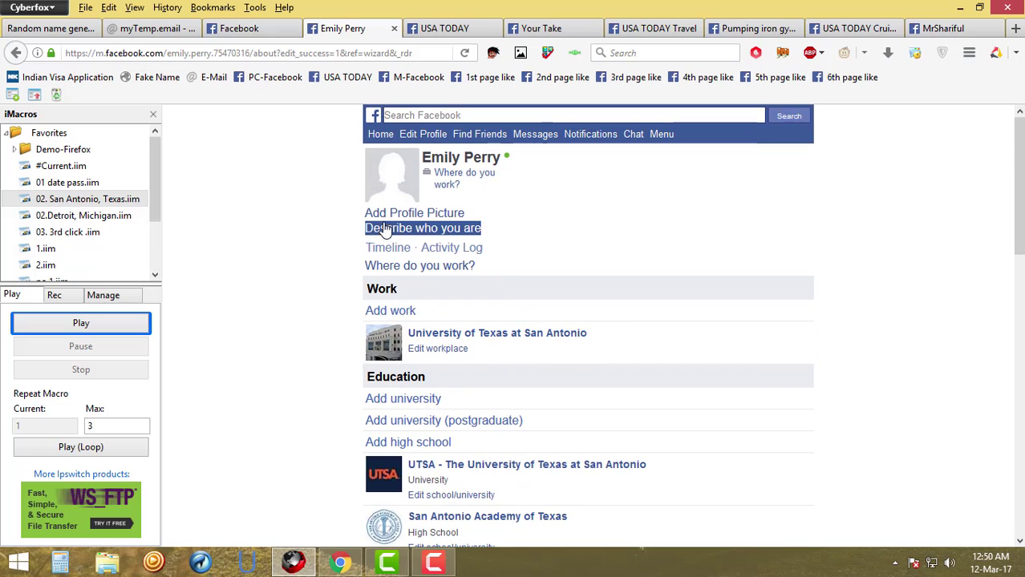
pyautogui.tripleClick(395, 214)
pyautogui.tripleClick(374, 215)
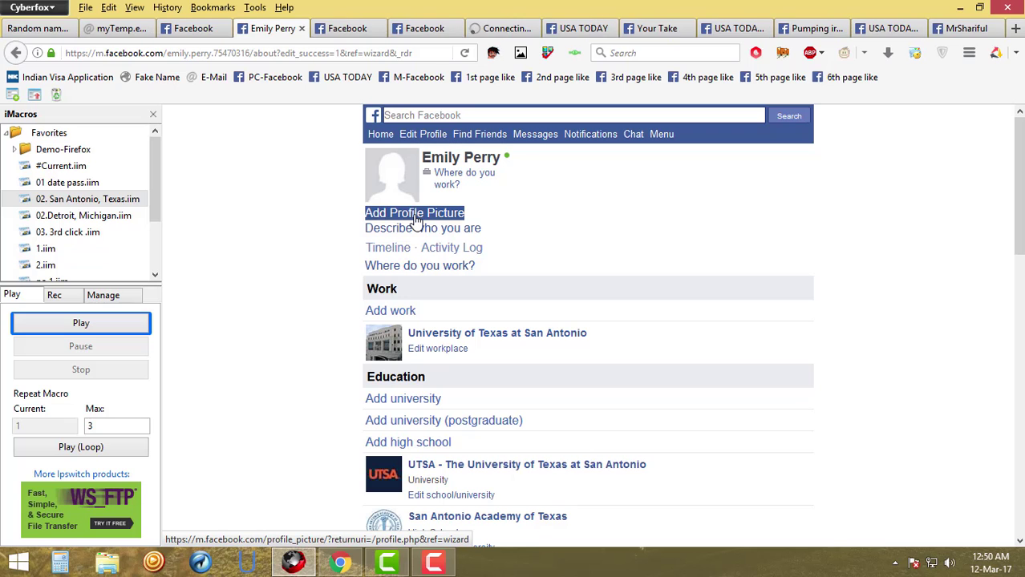
pyautogui.click(349, 31)
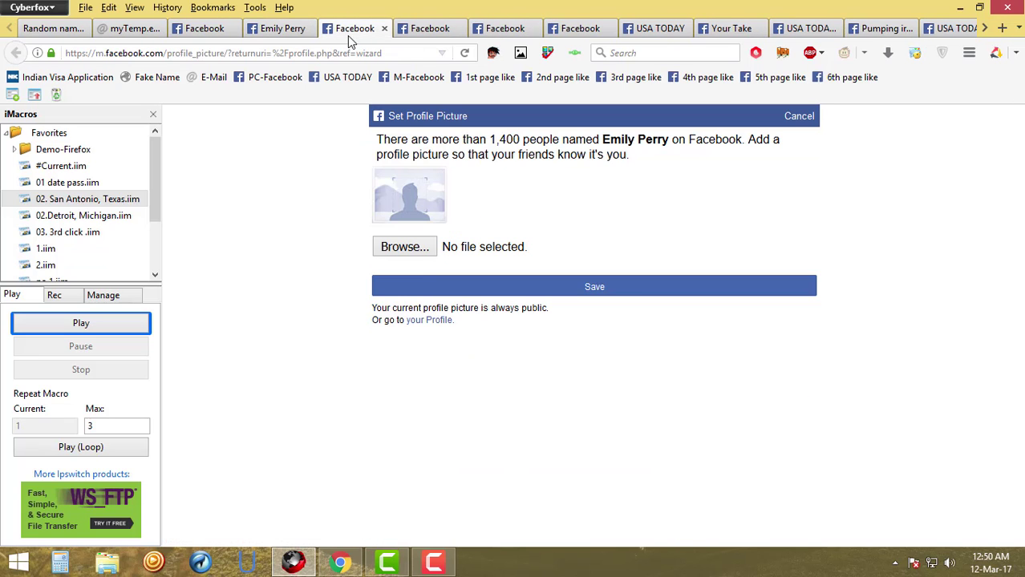
pyautogui.click(407, 254)
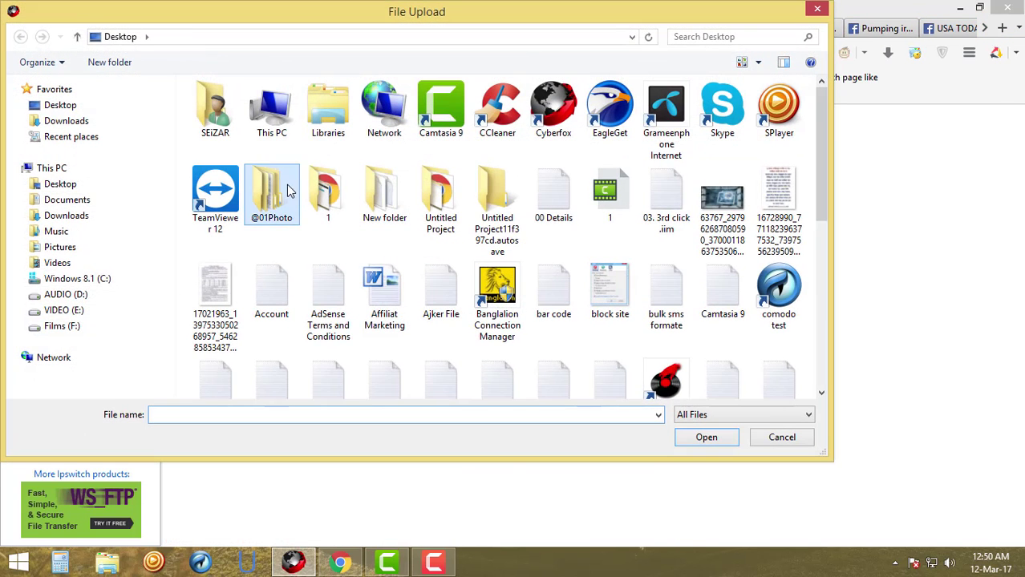
pyautogui.doubleClick(258, 195)
pyautogui.doubleClick(210, 275)
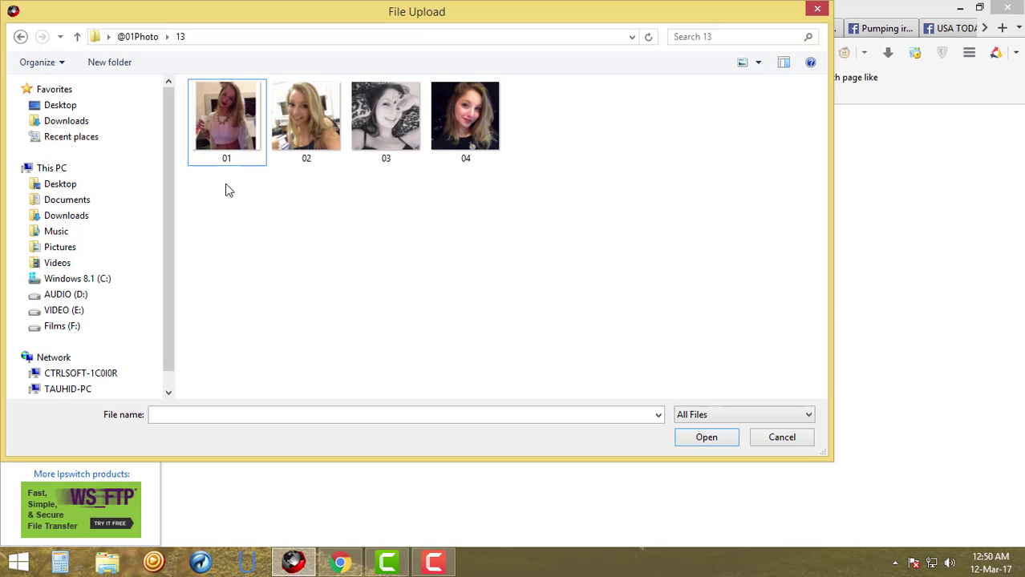
pyautogui.click(229, 140)
pyautogui.press('Return')
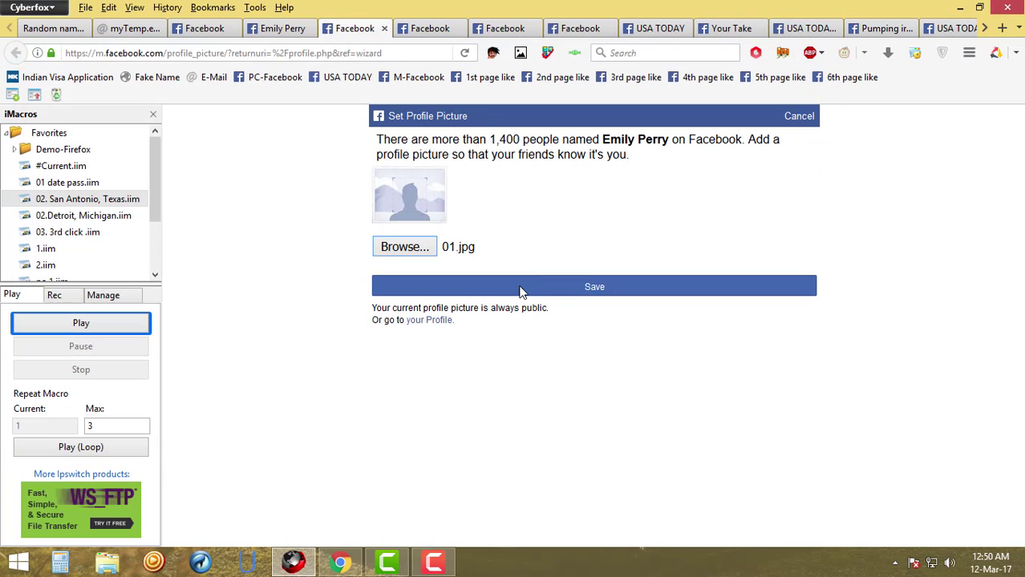
# Choose photos 02 and 03 in the next two profile picture forms
pyautogui.click(432, 28)
pyautogui.click(393, 251)
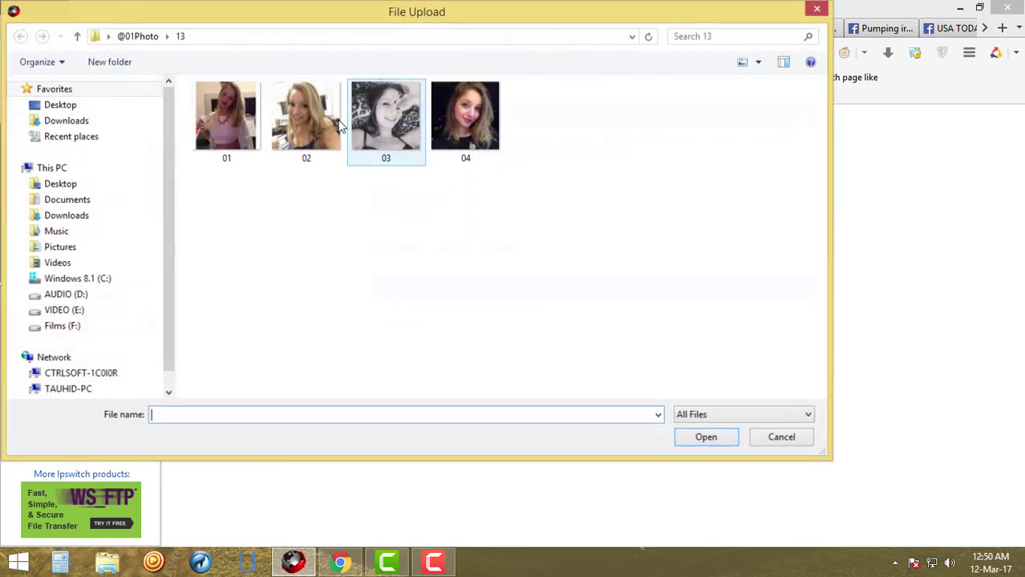
pyautogui.doubleClick(306, 115)
pyautogui.click(505, 28)
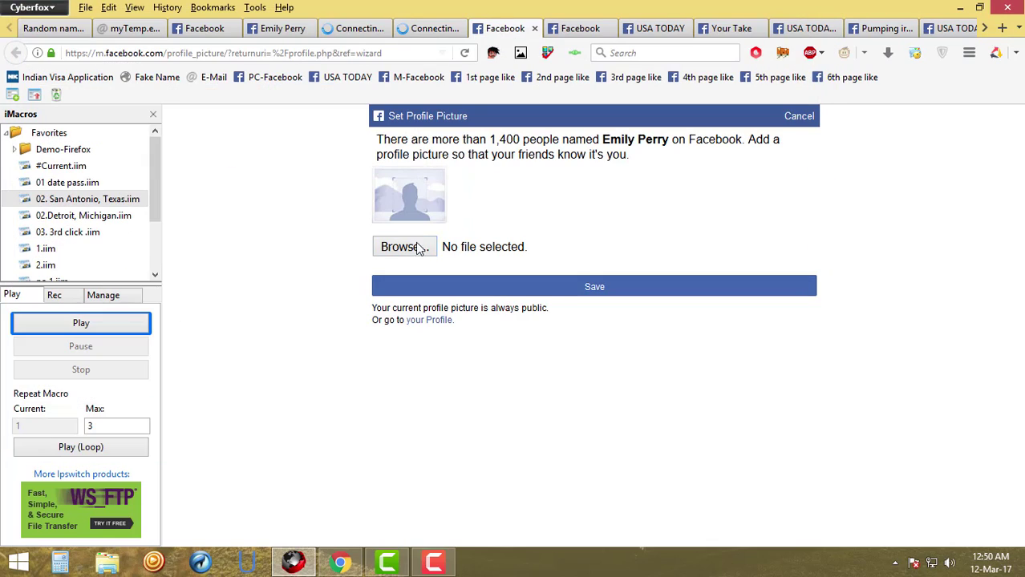
pyautogui.click(401, 248)
pyautogui.click(384, 115)
pyautogui.press('Return')
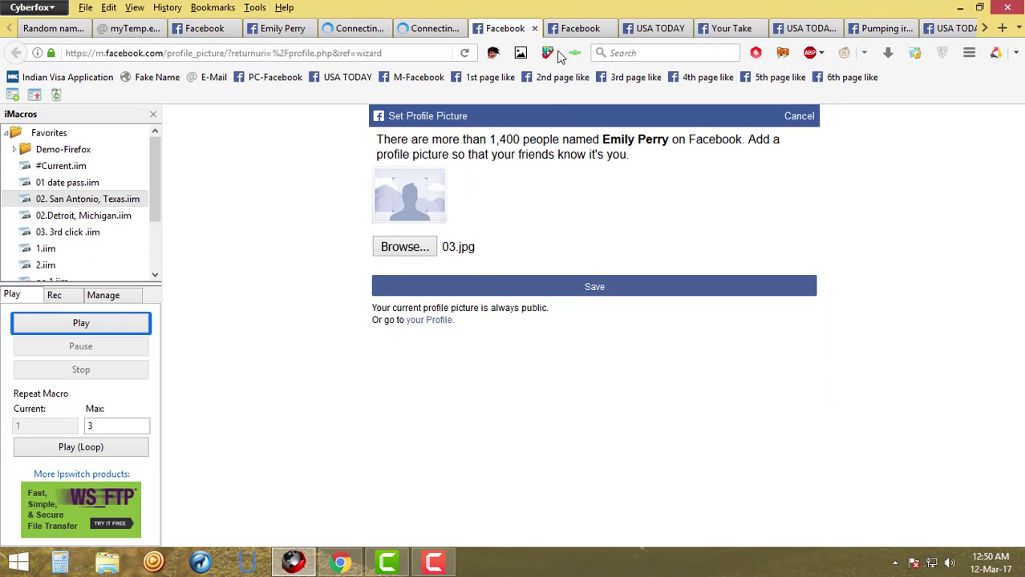
# Choose photo 04 in the last form and save it as the profile picture
pyautogui.click(579, 28)
pyautogui.click(396, 248)
pyautogui.click(430, 122)
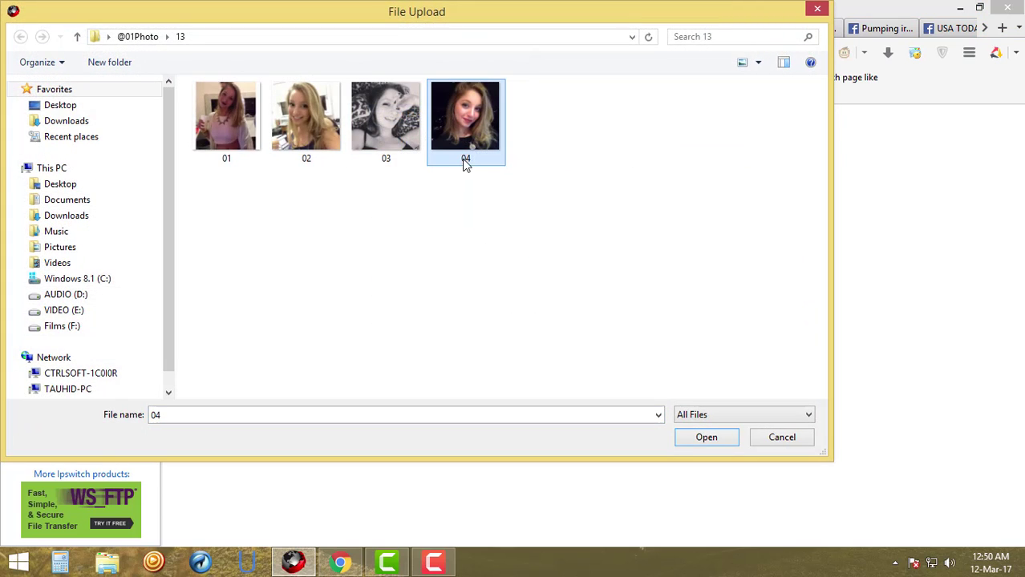
pyautogui.press('Return')
pyautogui.click(537, 294)
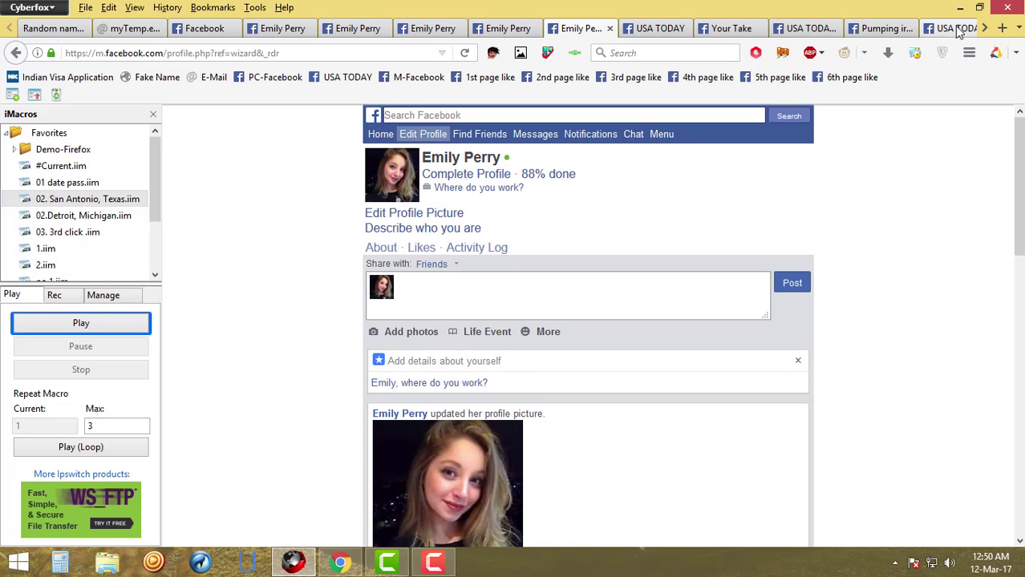
# Close the leftover profile tabs and load the USA TODAY page from its bookmark in a new tab
pyautogui.click(300, 28)
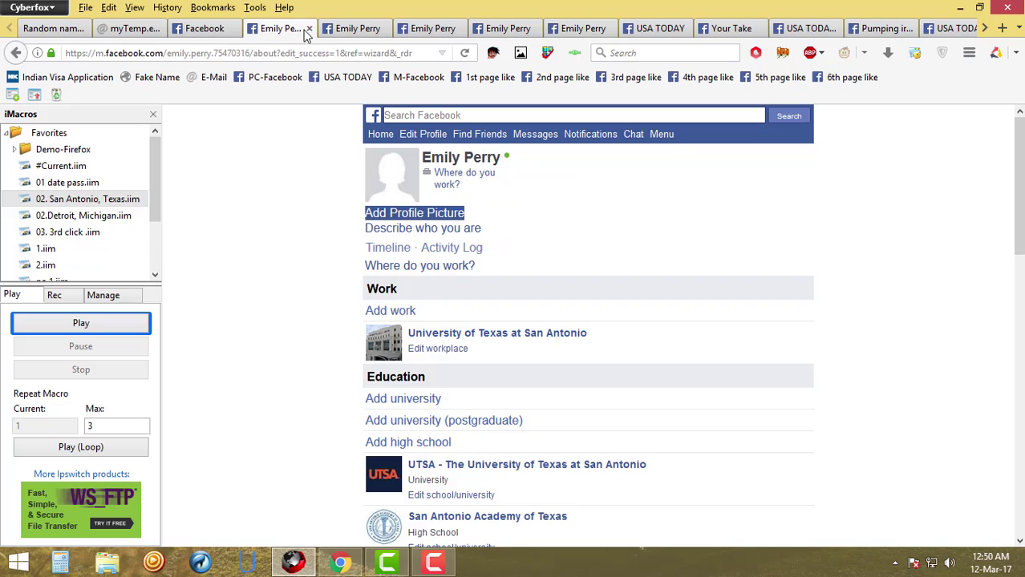
pyautogui.click(309, 29)
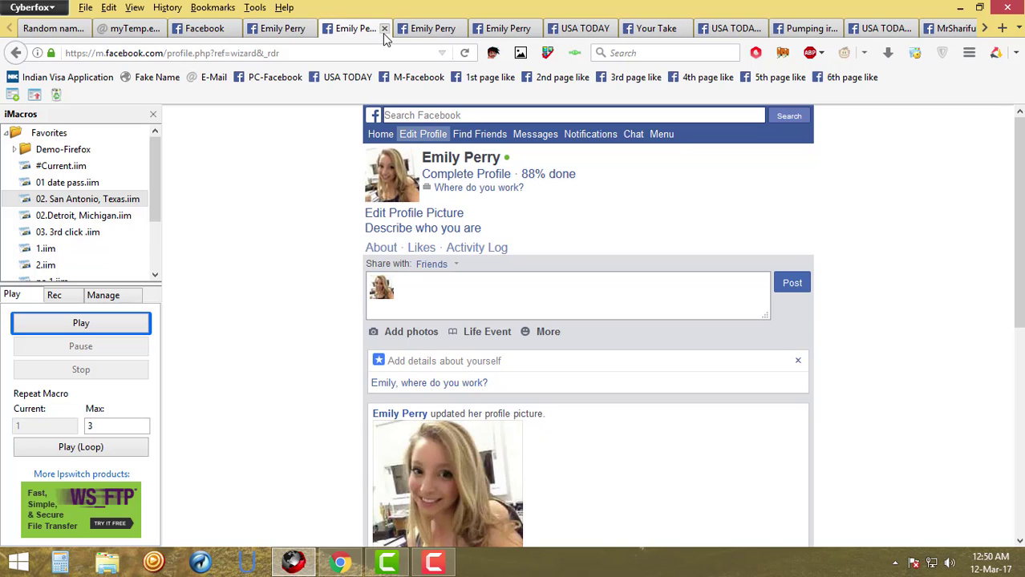
pyautogui.click(384, 29)
pyautogui.click(398, 29)
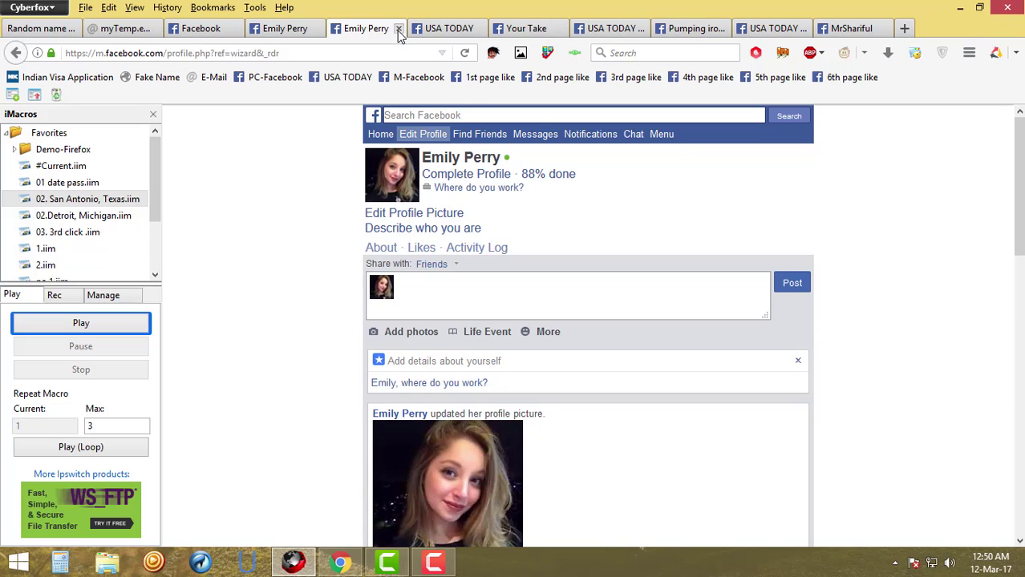
pyautogui.click(399, 30)
pyautogui.click(1013, 29)
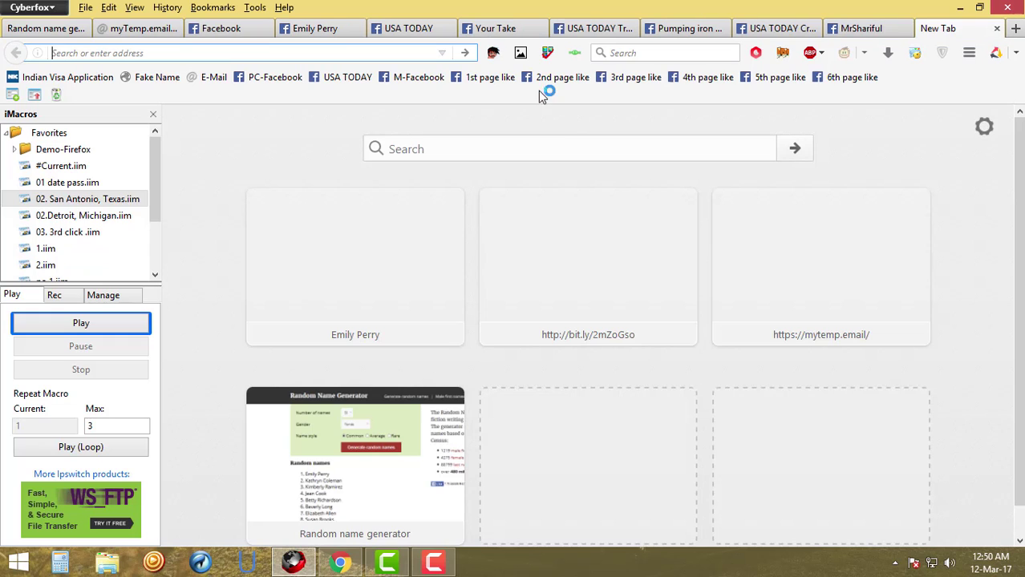
pyautogui.click(340, 78)
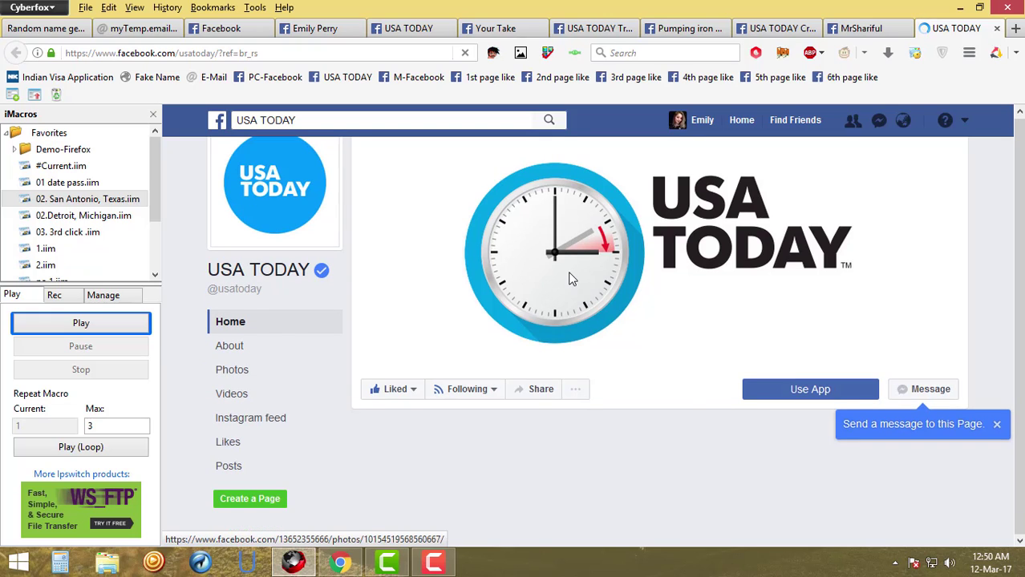
# On the USA TODAY page, like the giraffe video post and the Tiny wasps post
pyautogui.scroll(-4, 571, 279)
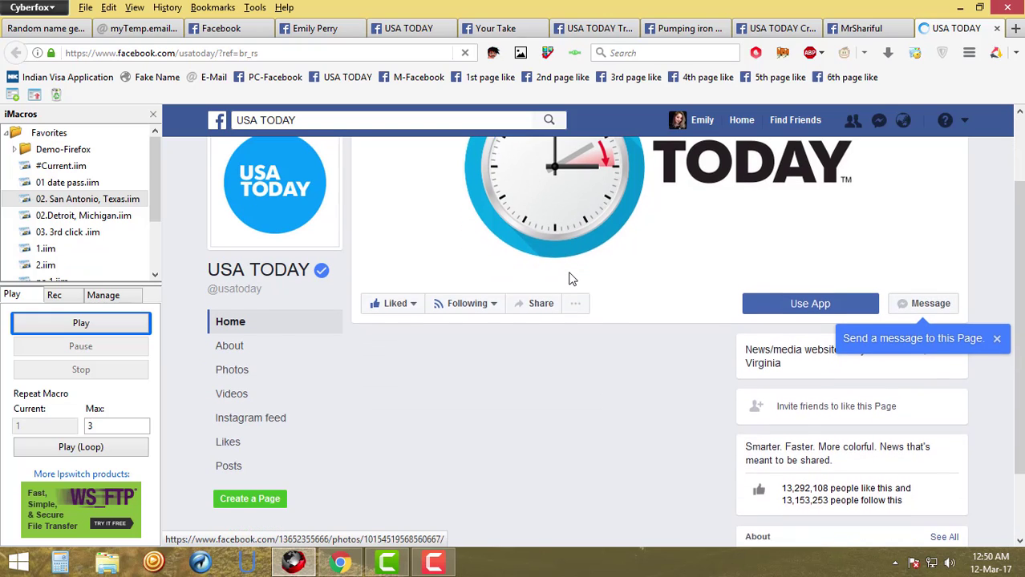
pyautogui.scroll(-1, 572, 278)
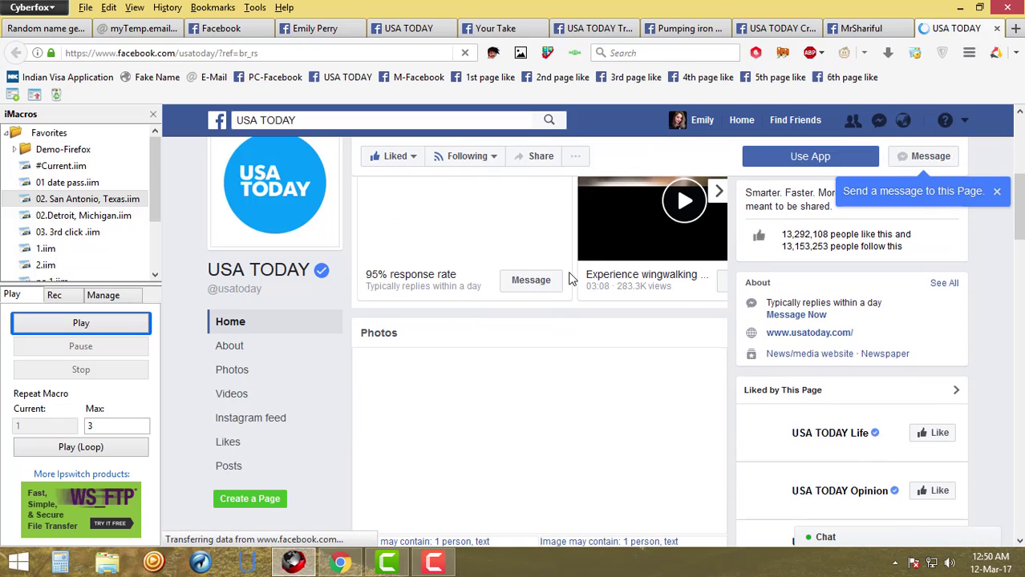
pyautogui.scroll(-5, 571, 279)
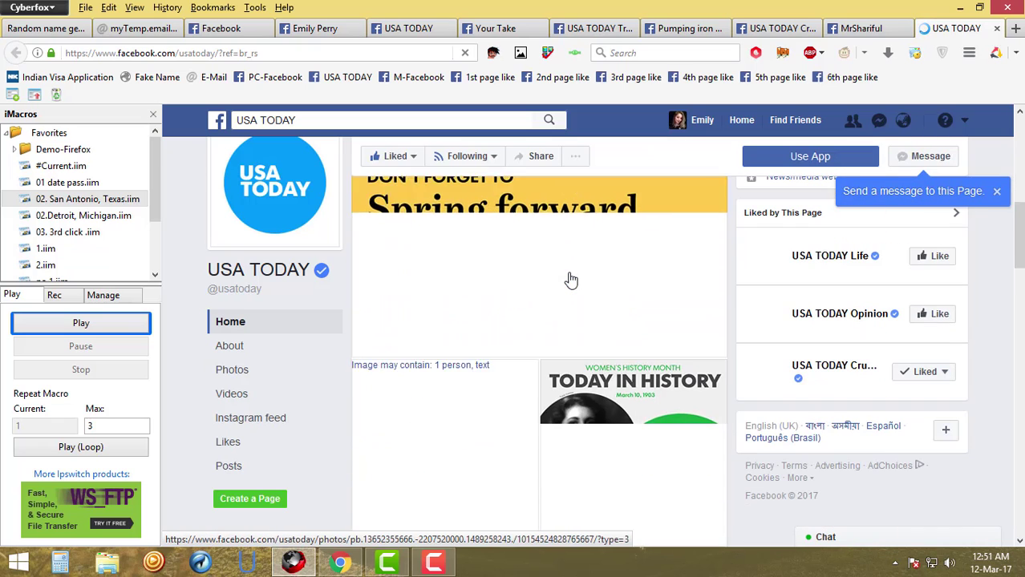
pyautogui.scroll(-4, 570, 279)
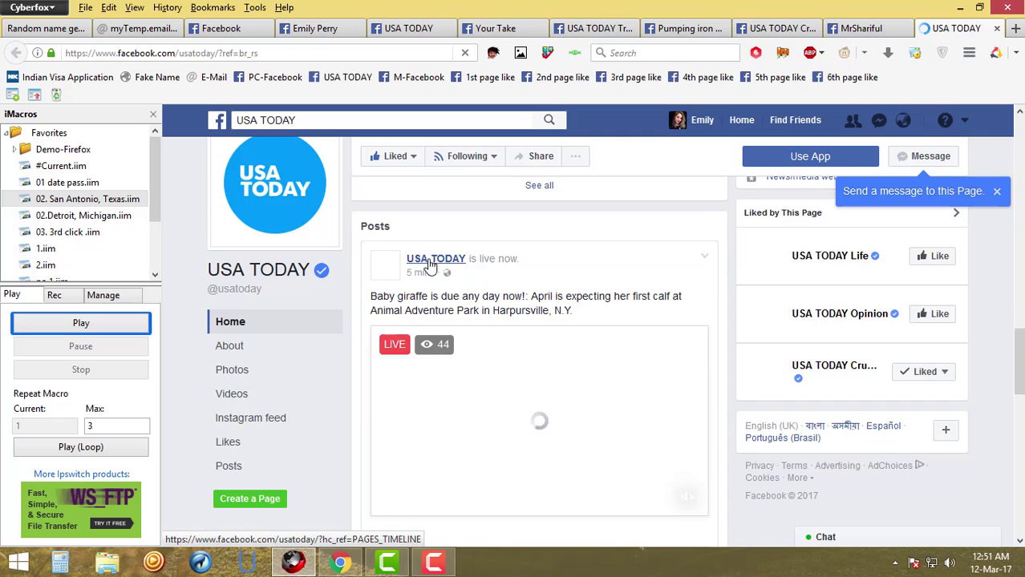
pyautogui.click(390, 301)
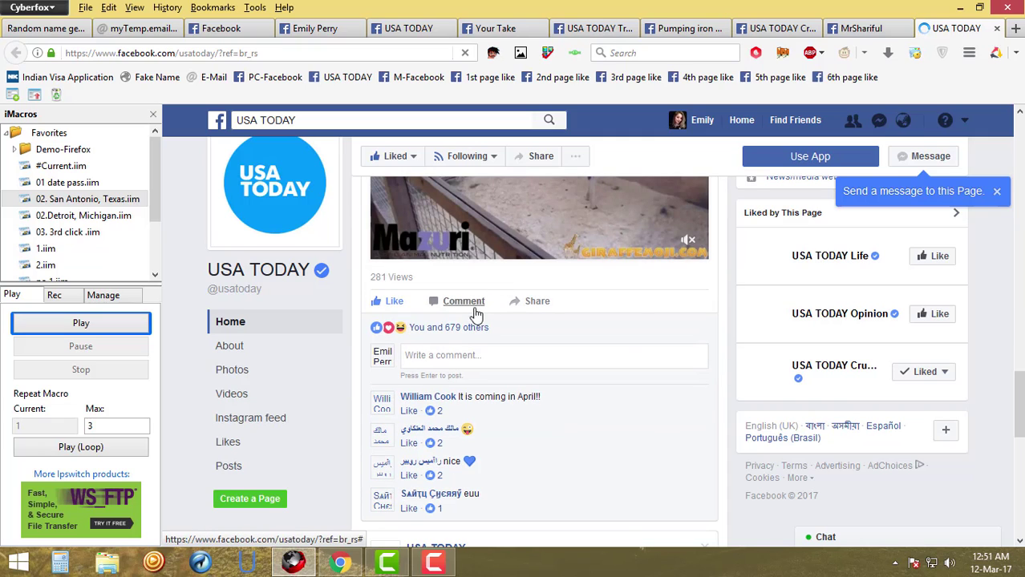
pyautogui.scroll(-8, 495, 385)
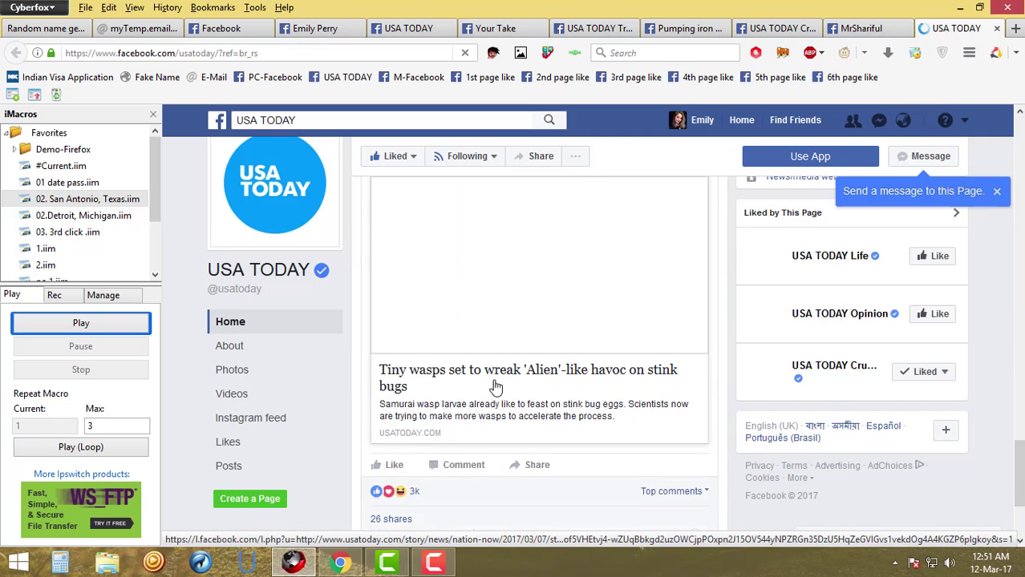
pyautogui.click(397, 290)
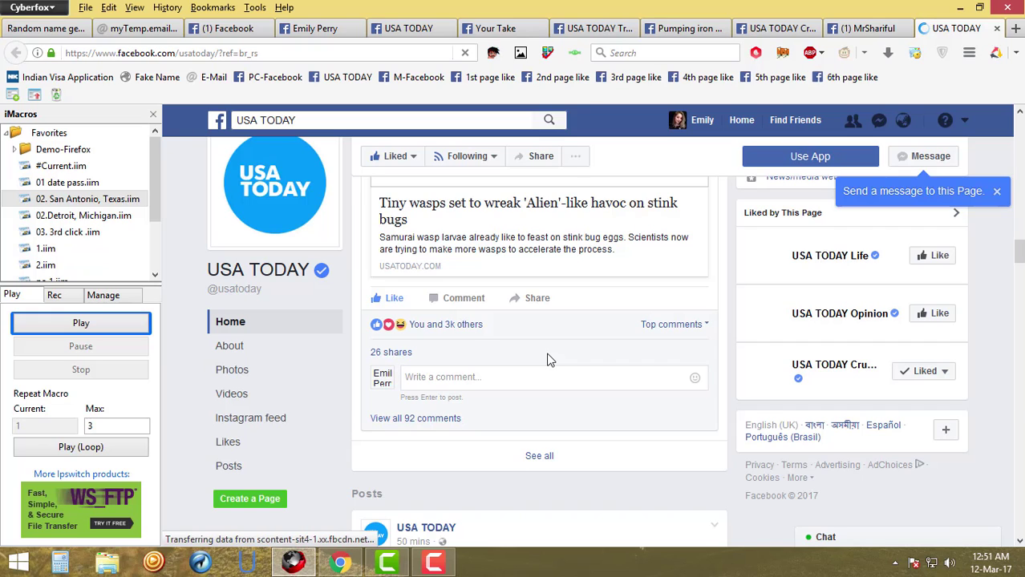
# Like the Mayweather superfight post and a video post, then return to the Facebook welcome tab
pyautogui.scroll(-6, 545, 360)
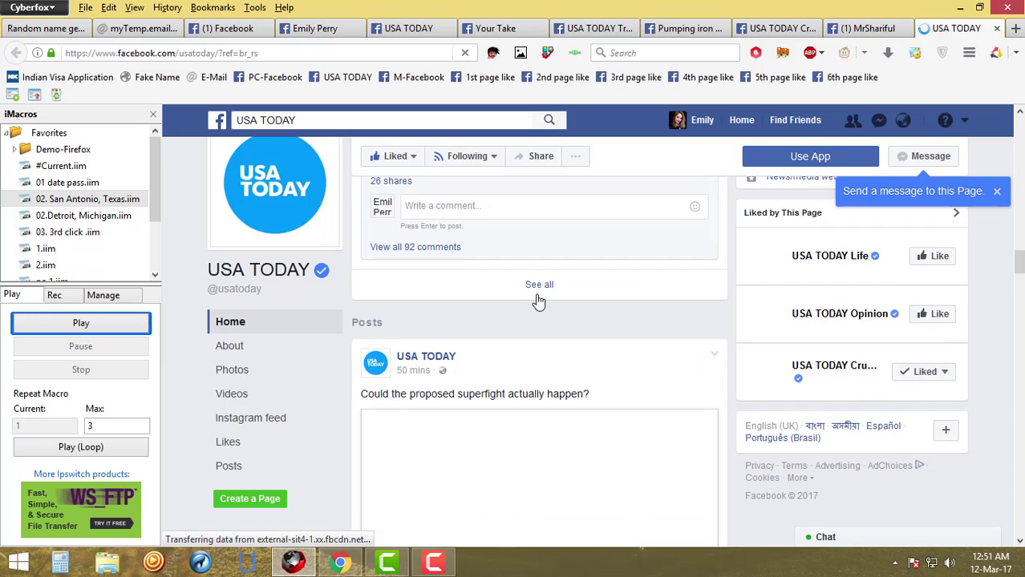
pyautogui.click(373, 450)
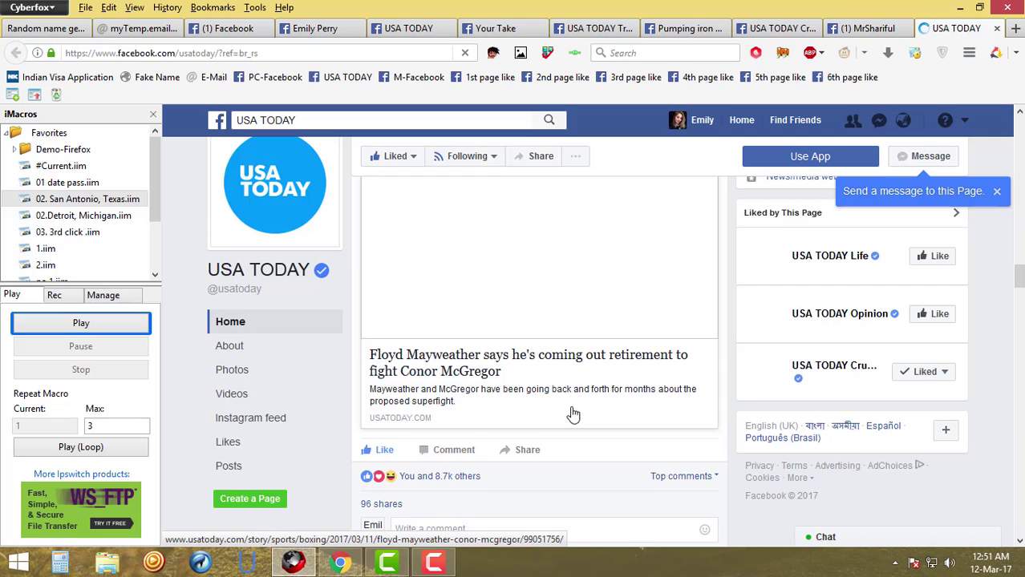
pyautogui.scroll(-10, 572, 414)
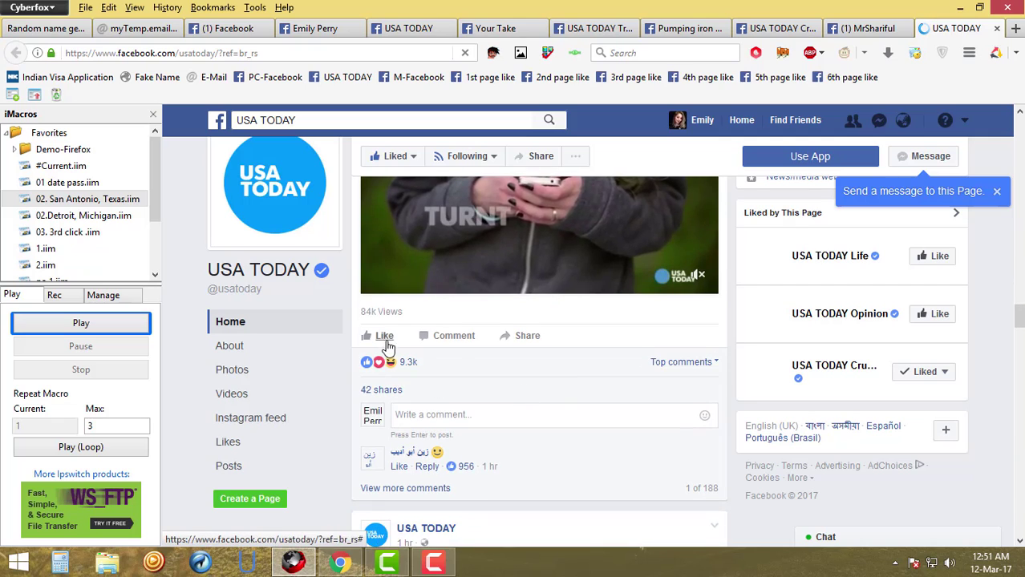
pyautogui.click(385, 336)
pyautogui.scroll(-8, 582, 386)
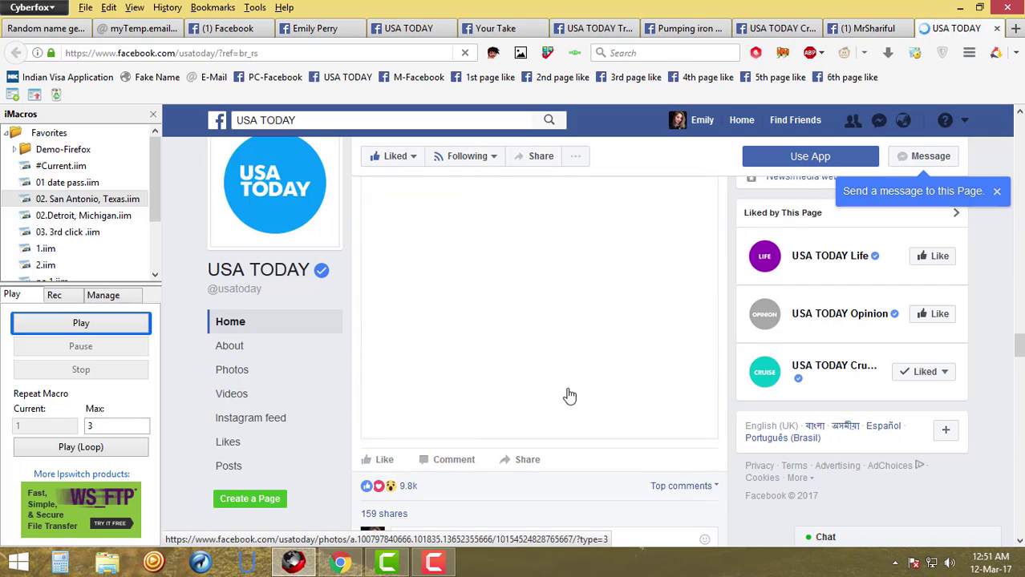
pyautogui.click(228, 28)
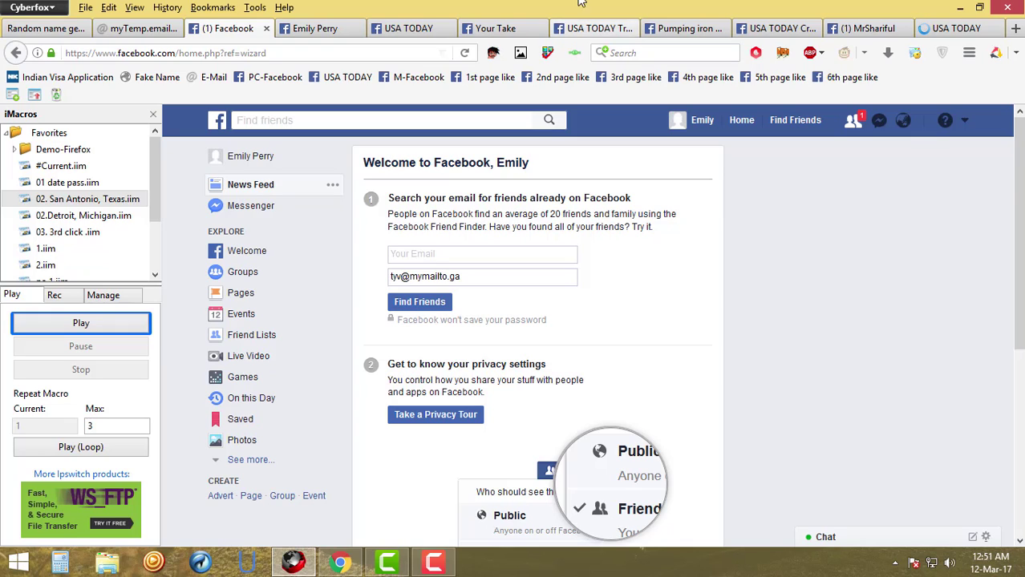
# Bring up the mobile profile page and cancel the Clear Recent History prompt without clearing anything
pyautogui.click(314, 30)
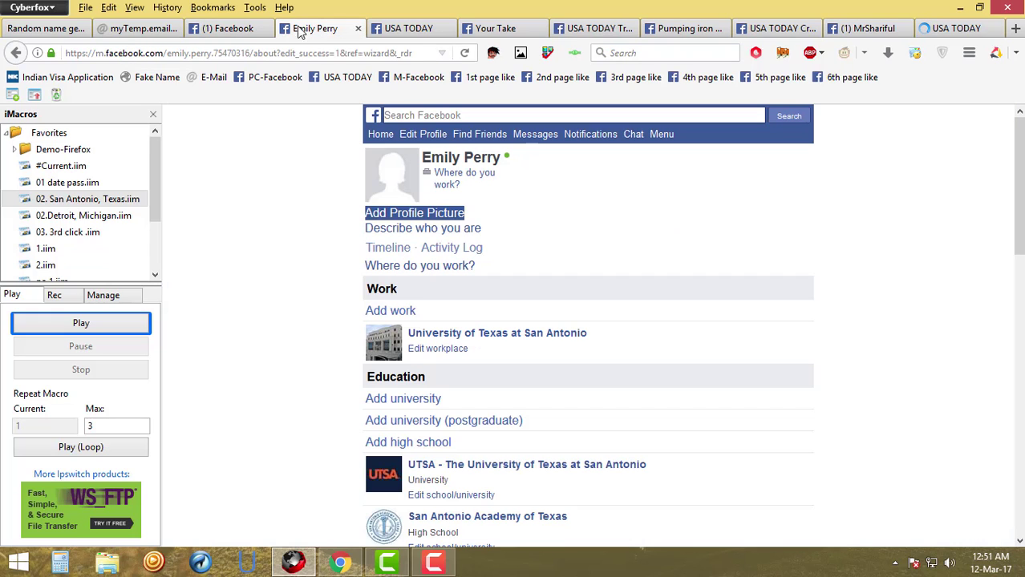
pyautogui.click(167, 7)
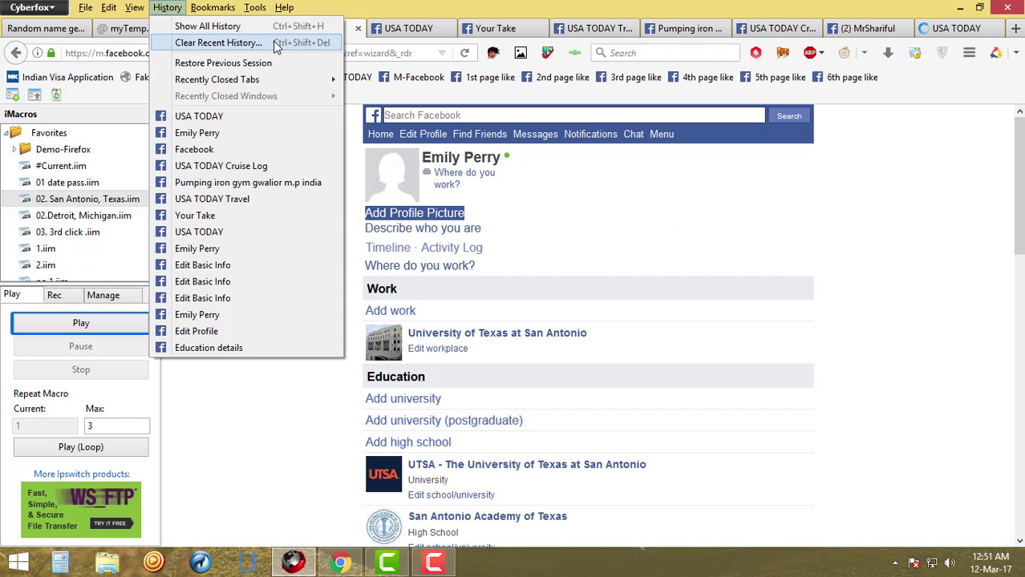
pyautogui.click(245, 44)
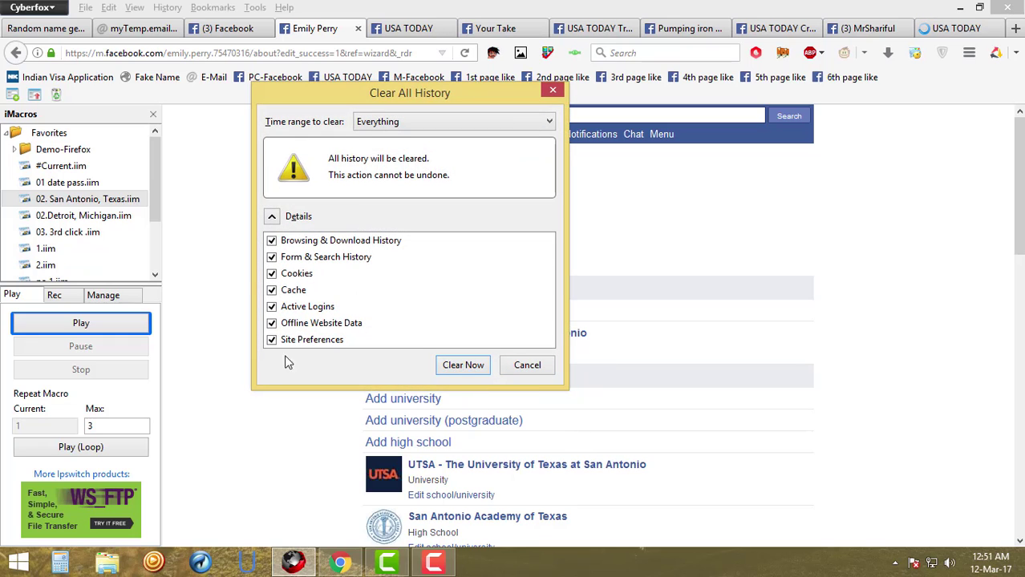
pyautogui.click(525, 367)
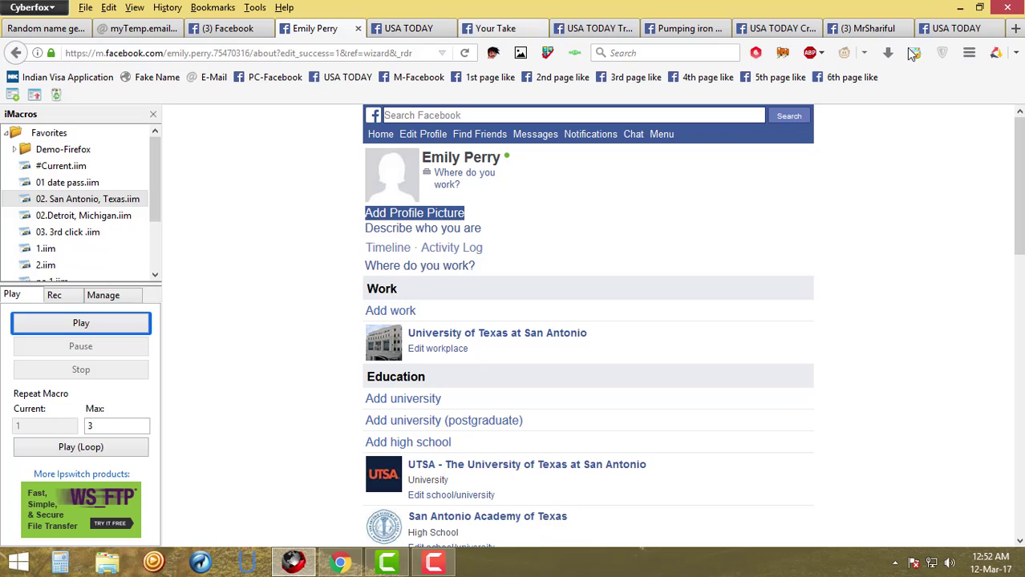
# Back on the USA TODAY page, like the Jimmy Fallon roller-coaster post
pyautogui.click(954, 31)
pyautogui.scroll(-10, 587, 308)
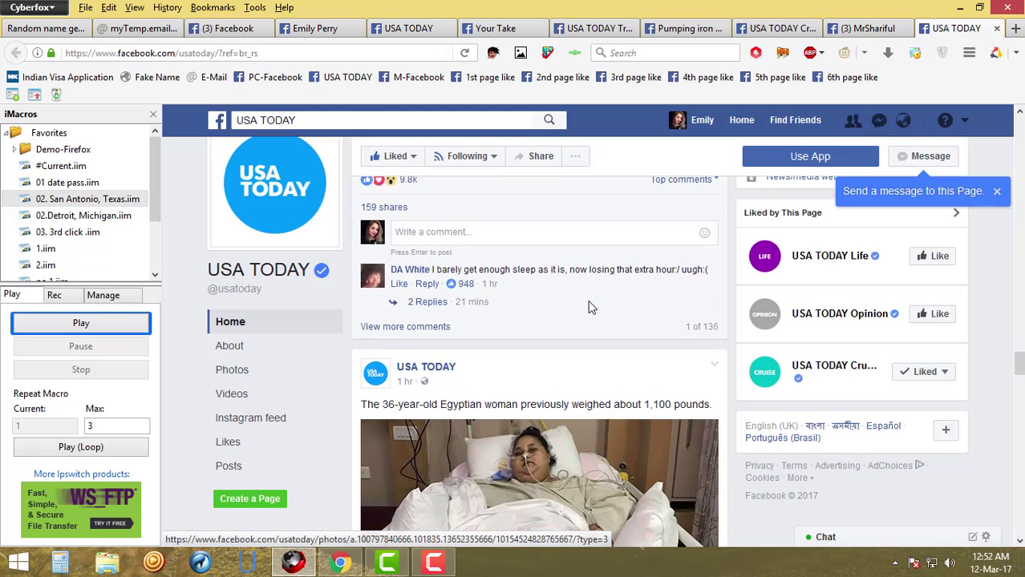
pyautogui.scroll(-5, 571, 375)
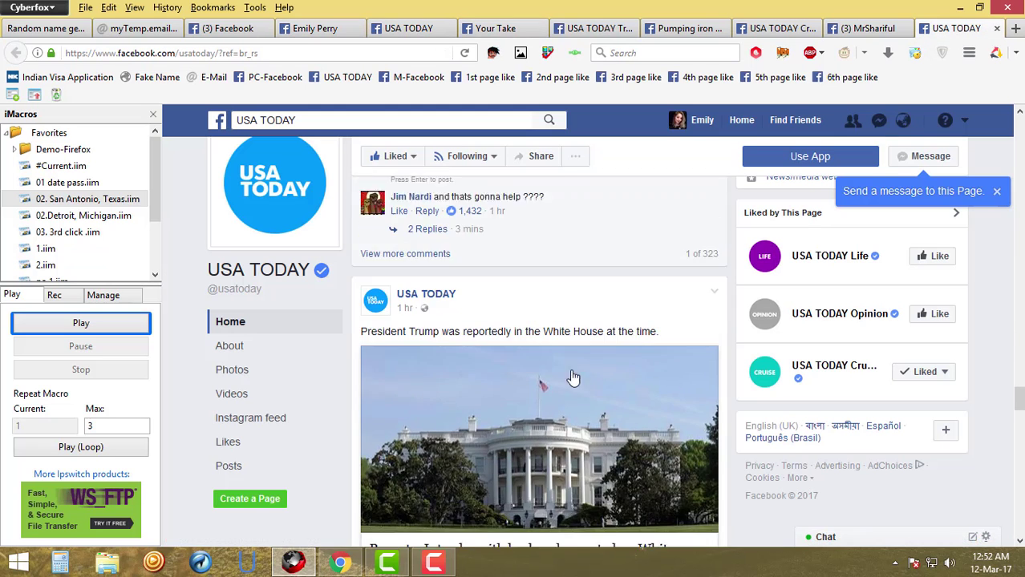
pyautogui.scroll(-12, 505, 392)
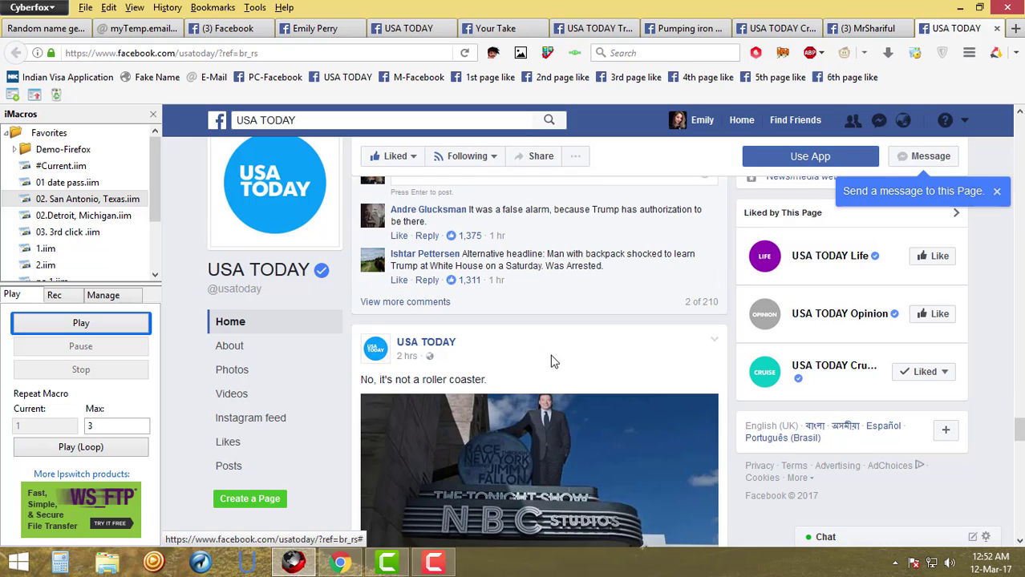
pyautogui.scroll(2, 455, 287)
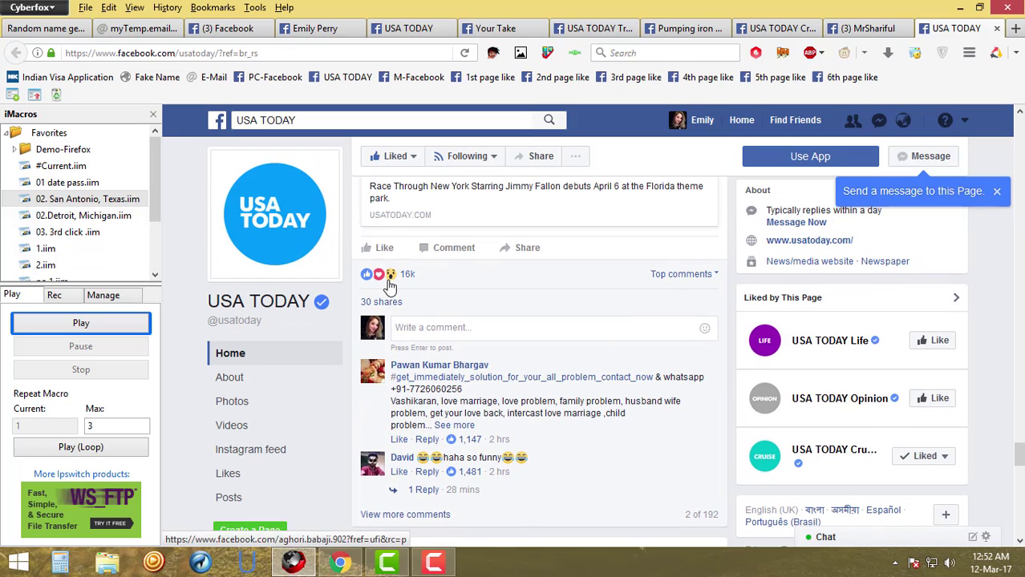
pyautogui.click(383, 249)
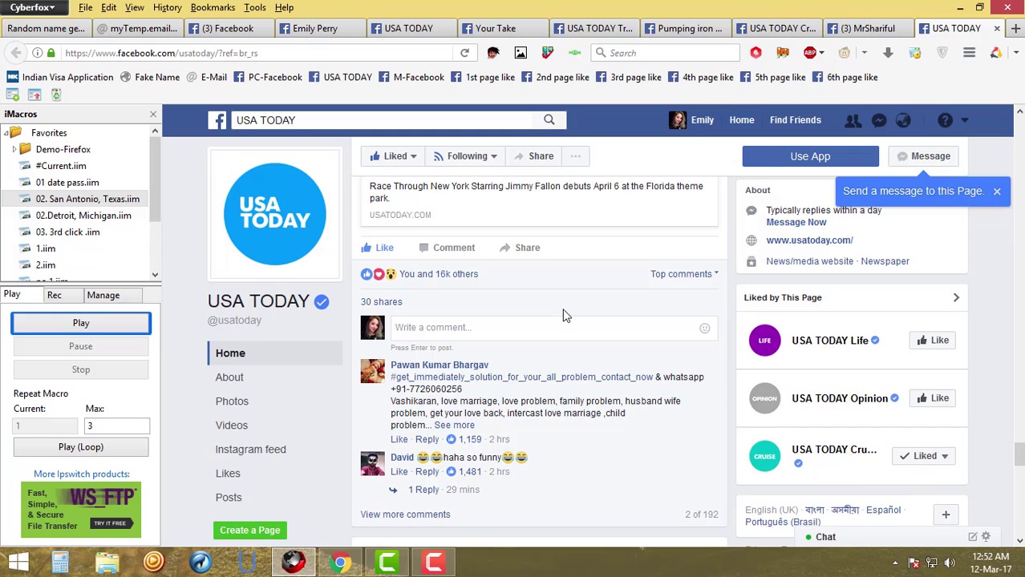
# Like the marriage-proposal video, then briefly visit the welcome tab and return to USA TODAY
pyautogui.scroll(-6, 529, 337)
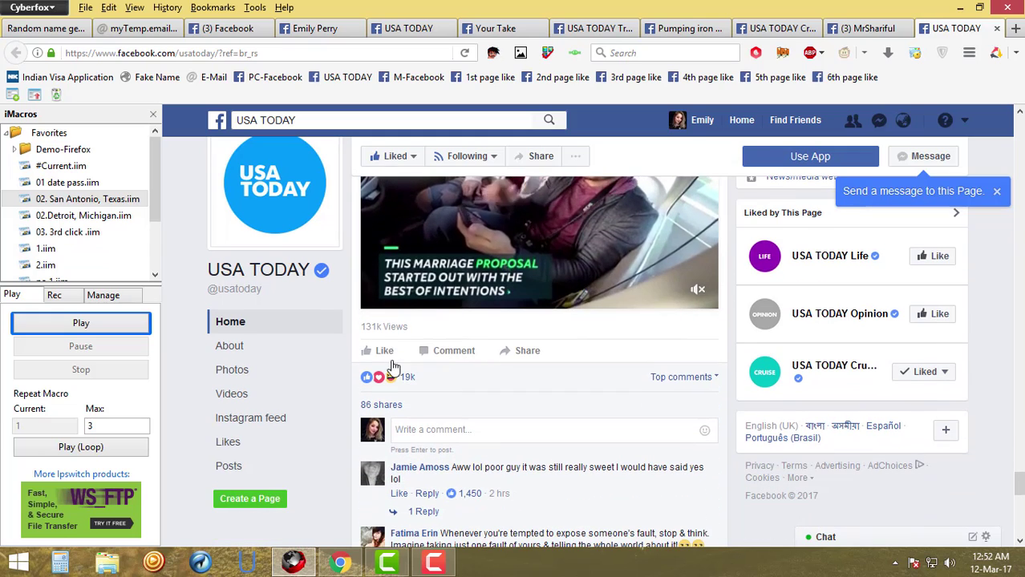
pyautogui.click(387, 350)
pyautogui.scroll(-4, 554, 365)
pyautogui.scroll(-5, 555, 366)
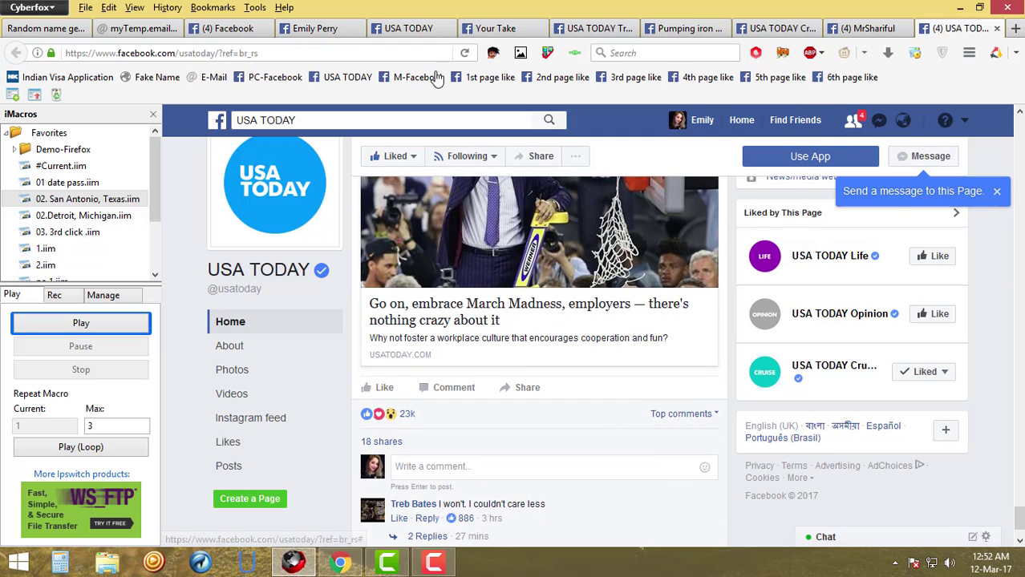
pyautogui.click(213, 28)
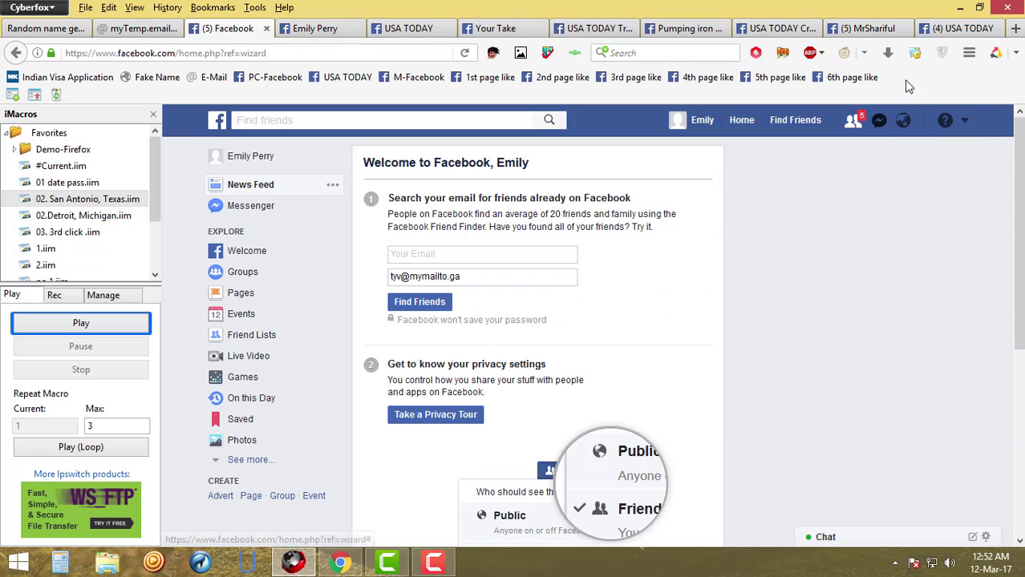
pyautogui.click(958, 28)
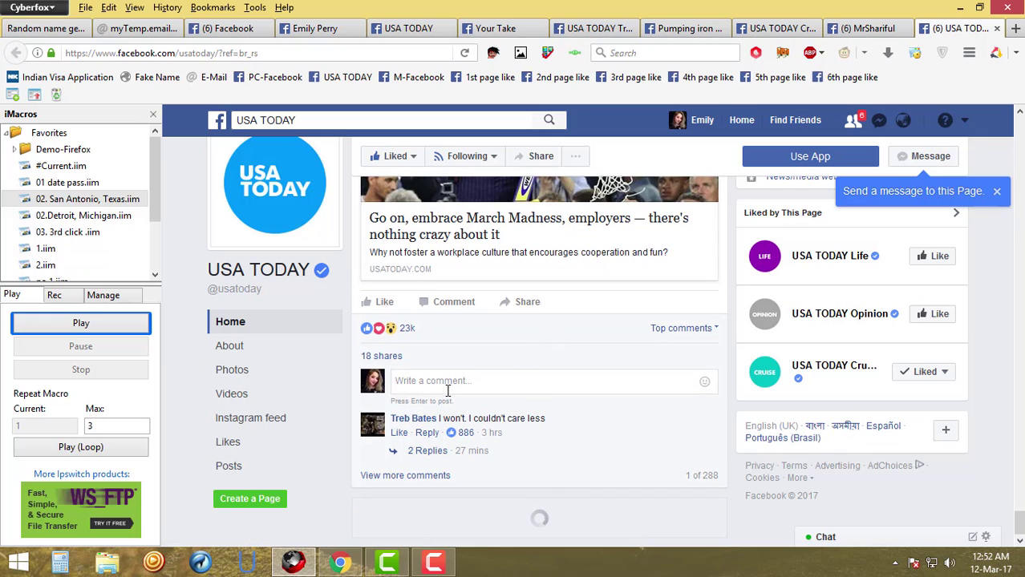
# Check that the profile lists UTSA, the San Antonio high school and San Antonio, Texas, then return to the welcome page
pyautogui.click(230, 29)
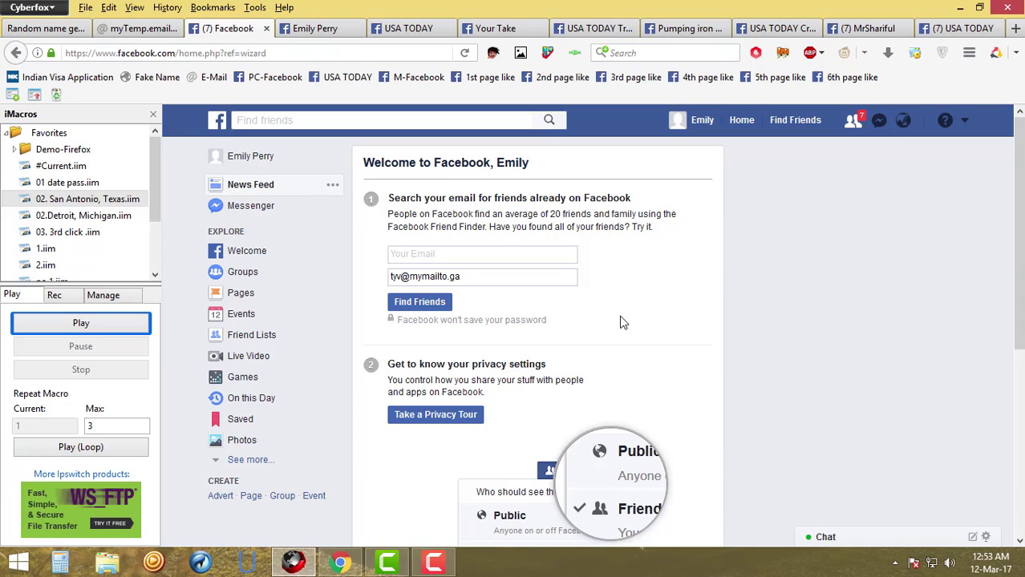
pyautogui.click(313, 32)
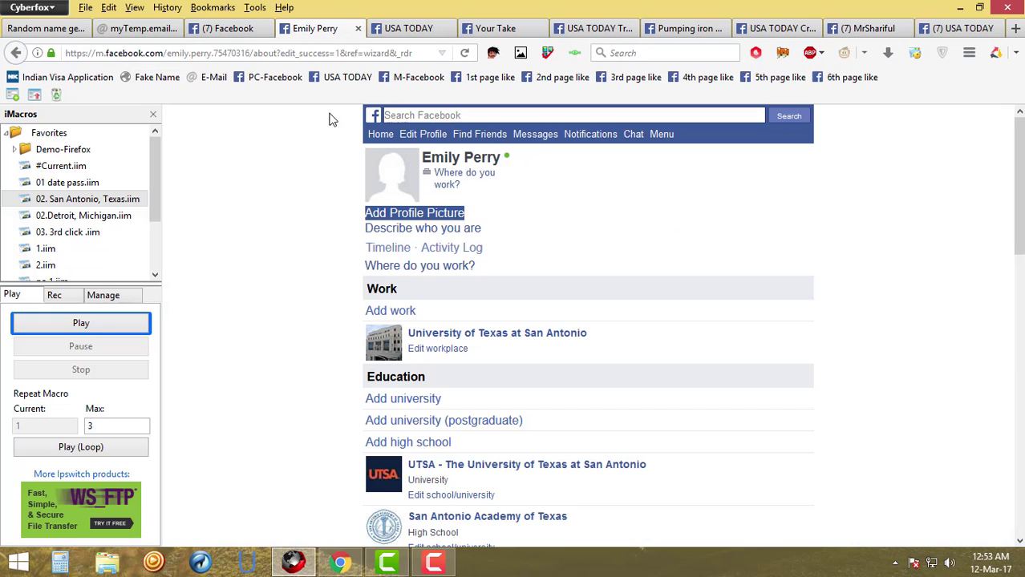
pyautogui.scroll(-4, 573, 304)
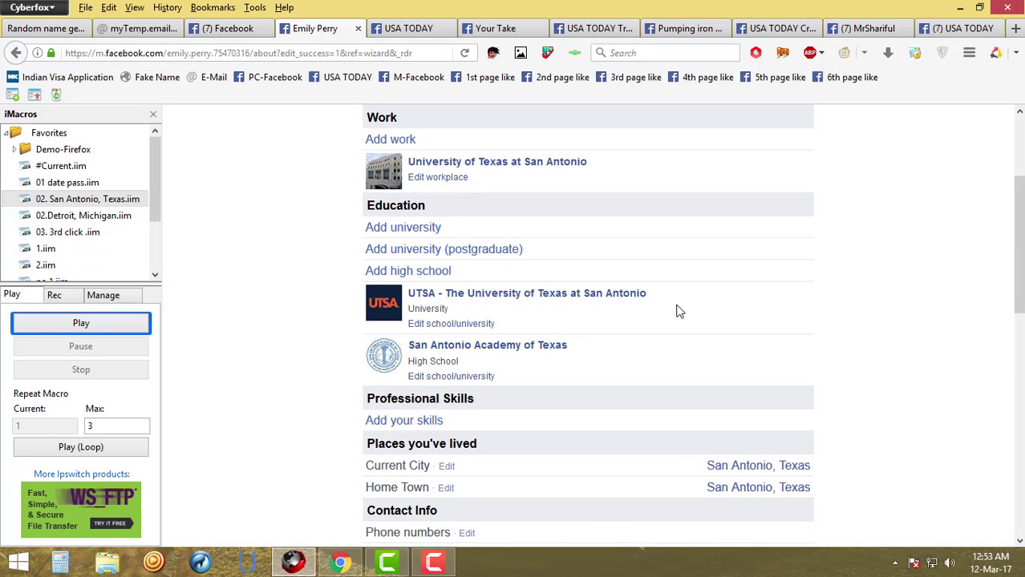
pyautogui.scroll(1, 678, 310)
pyautogui.scroll(2, 677, 311)
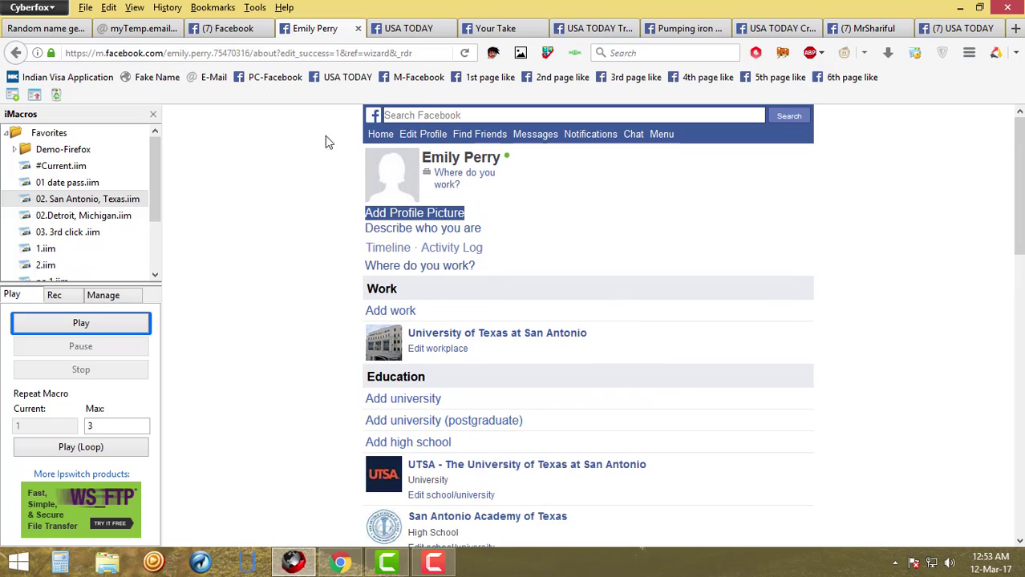
pyautogui.click(227, 32)
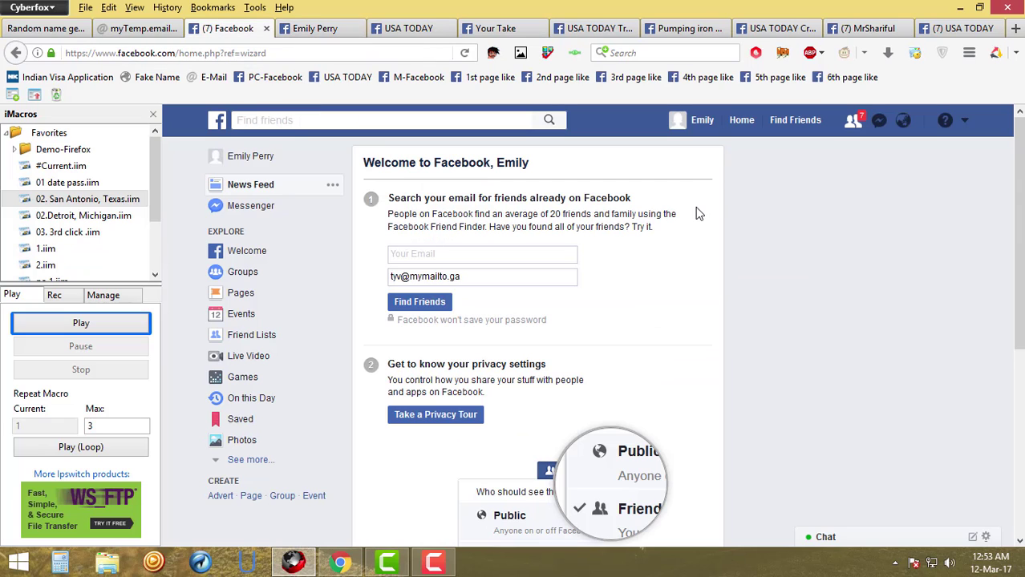